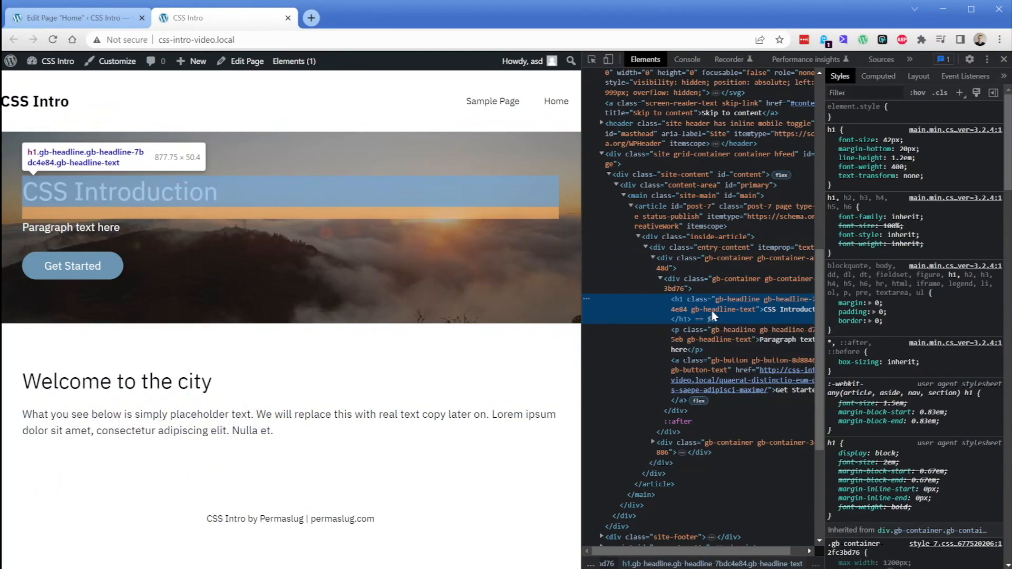
Inspect the hero paragraph and Get Started button, toggling the button's background-color, padding and border-radius off and back on
click(725, 342)
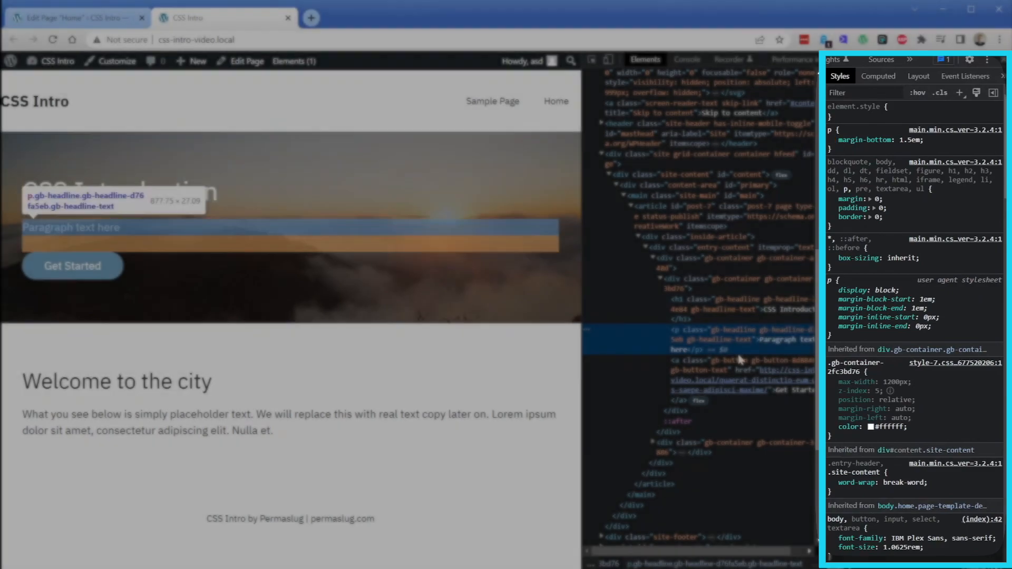
click(724, 360)
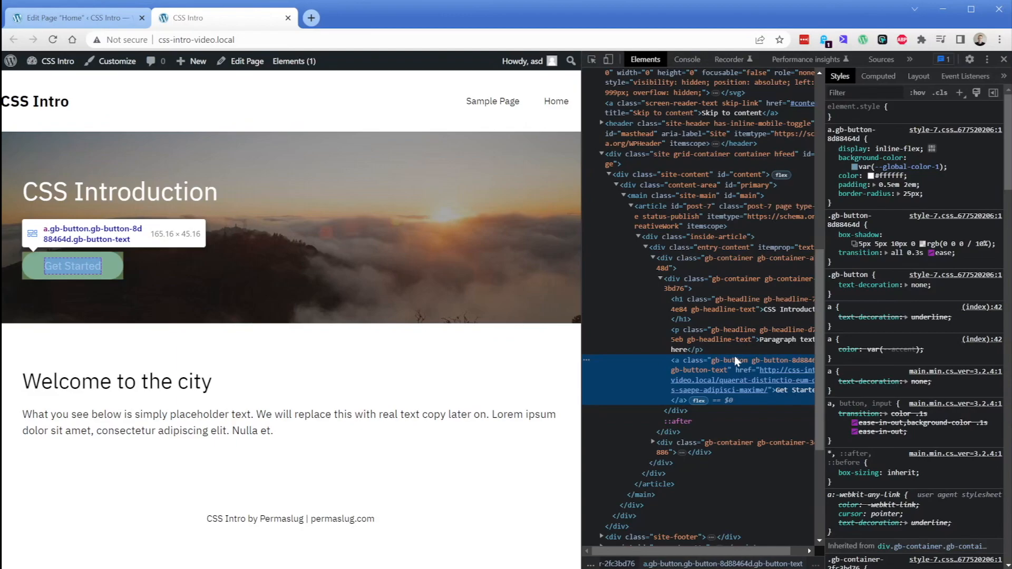
click(832, 158)
click(832, 158)
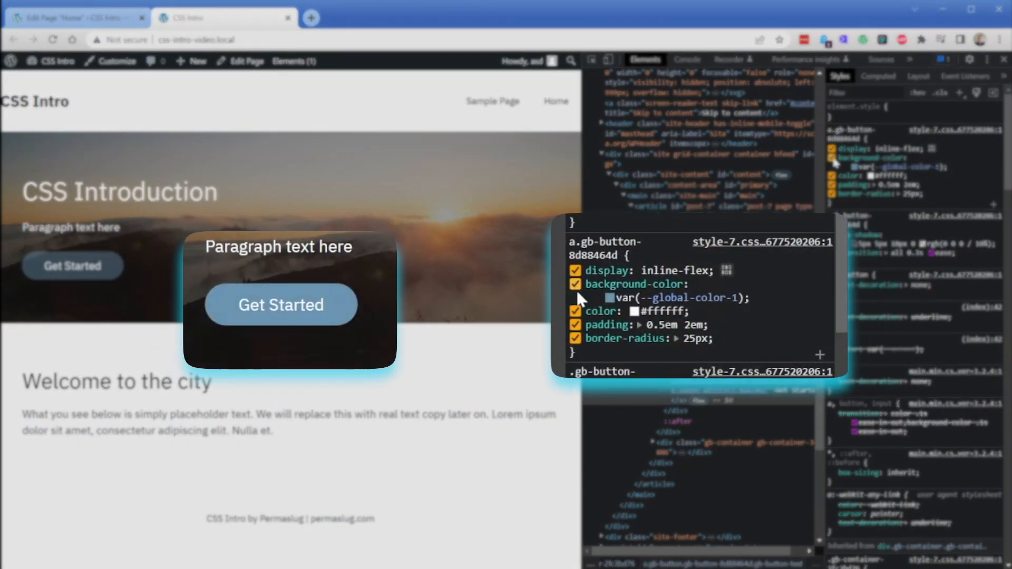
click(832, 185)
click(832, 184)
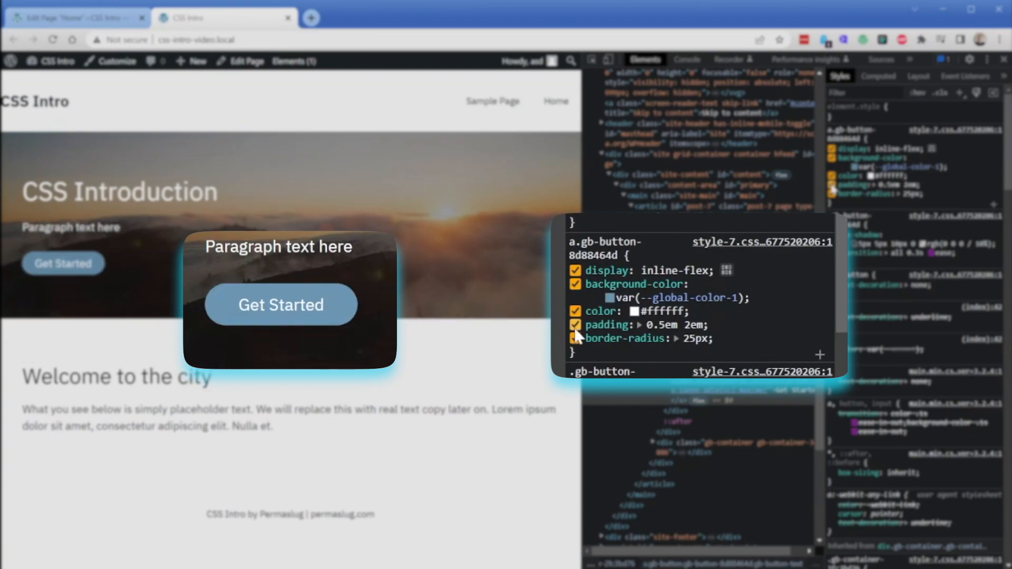
click(832, 194)
click(832, 193)
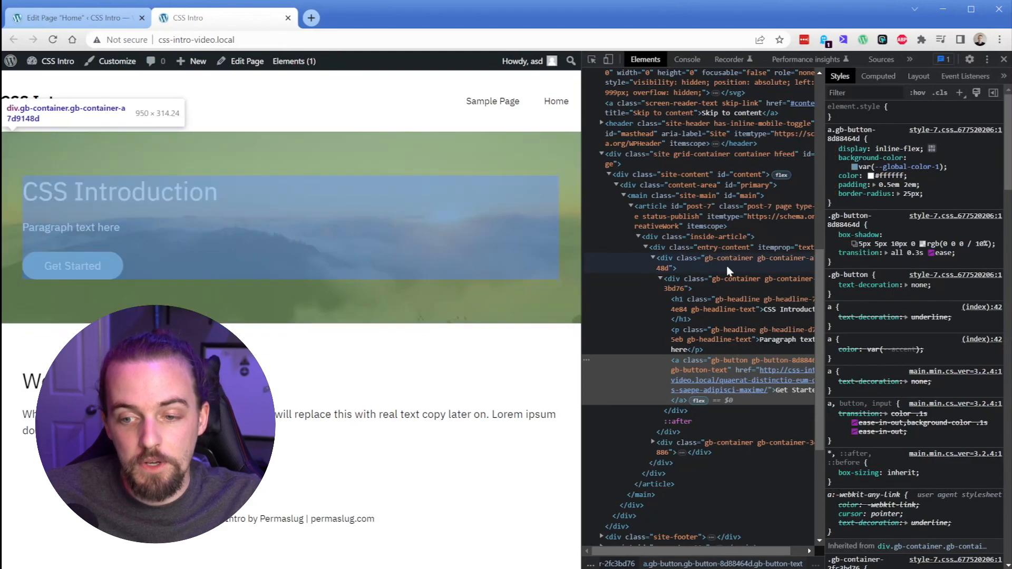
Inspect the outer hero container and set its padding to 6em 2em in the style rules
click(732, 262)
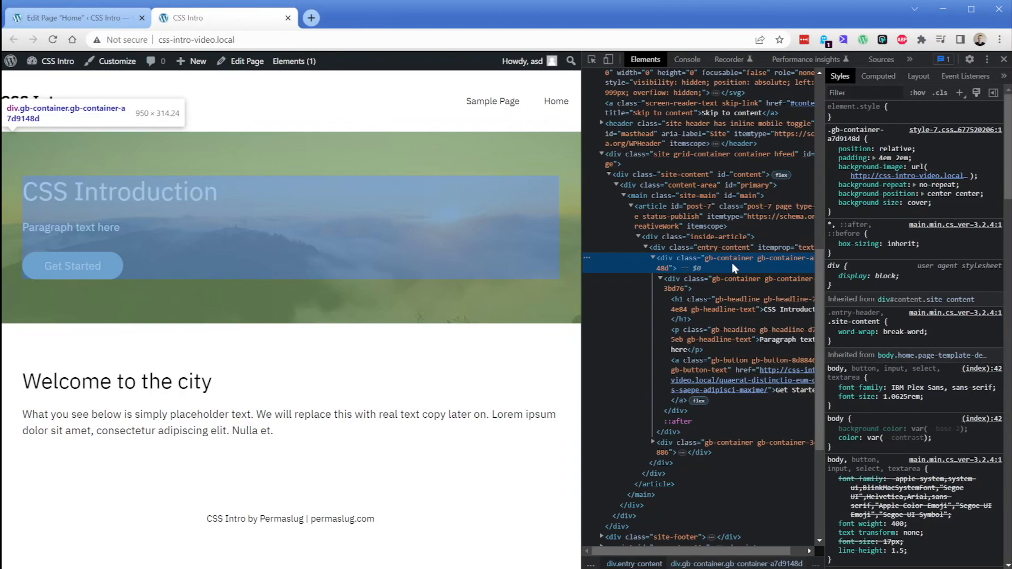
click(949, 204)
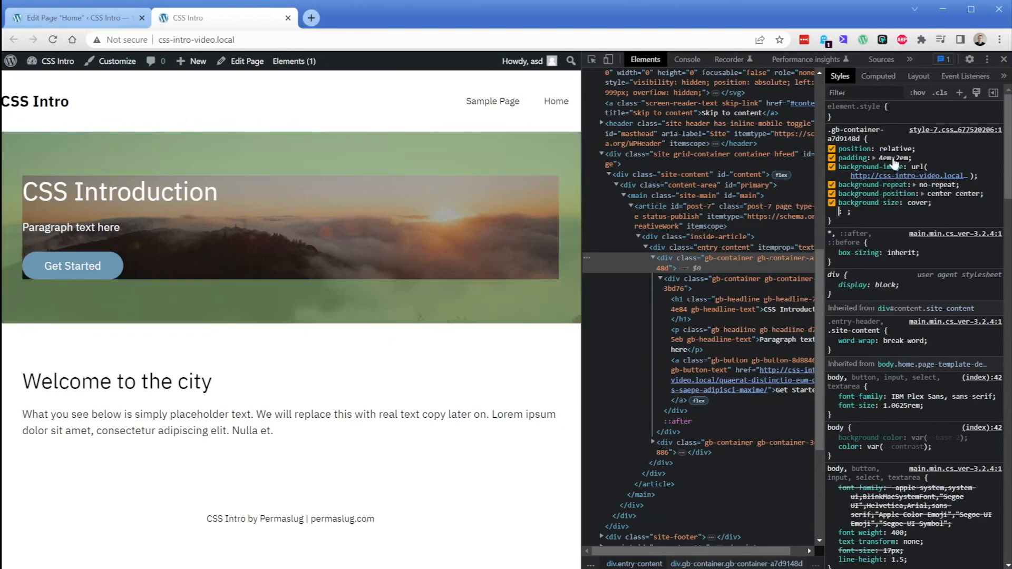
click(880, 157)
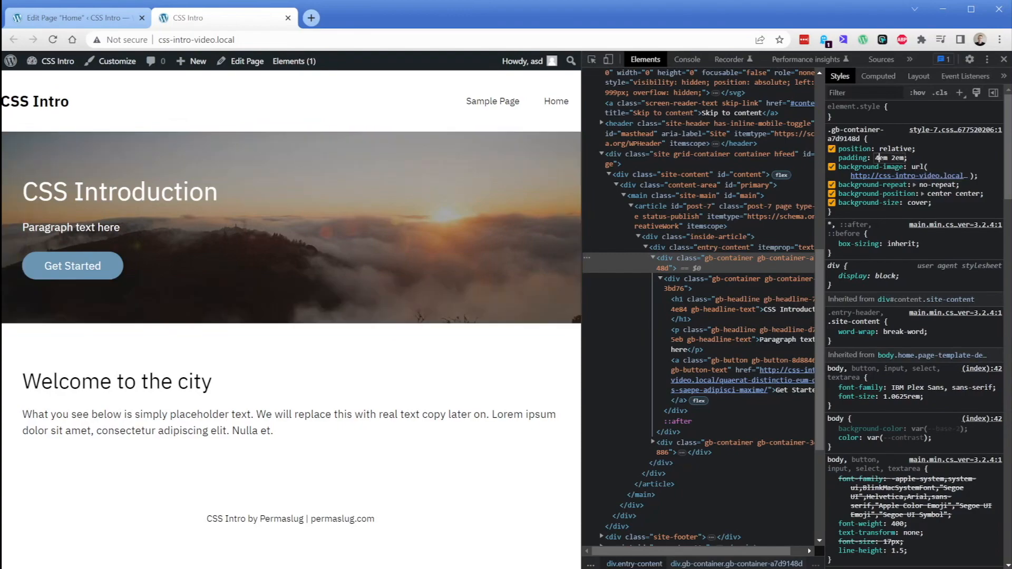
key(Up)
key(Up)
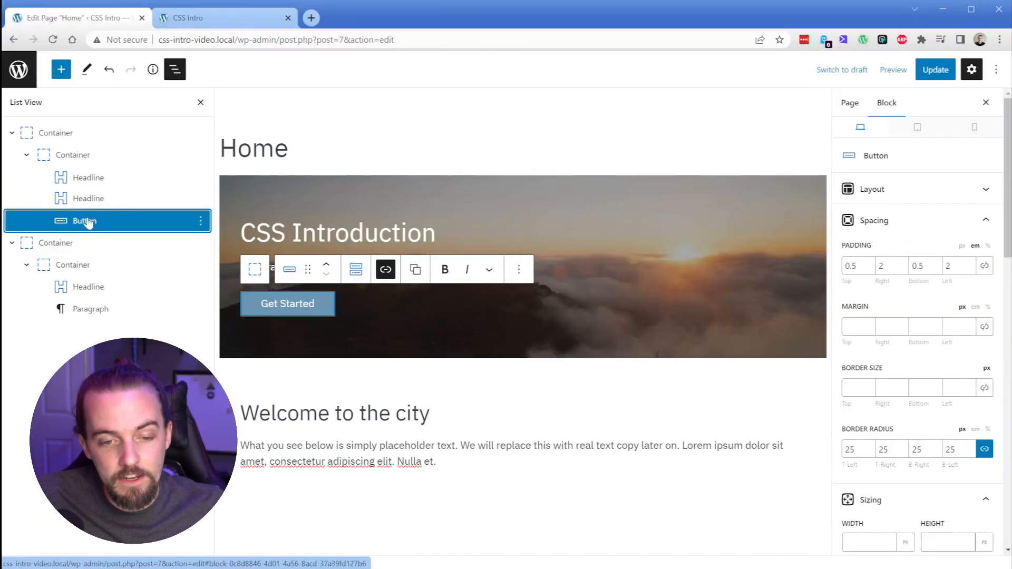
Give the outer container around the Welcome to the city section the HTML anchor "welcome"
click(76, 245)
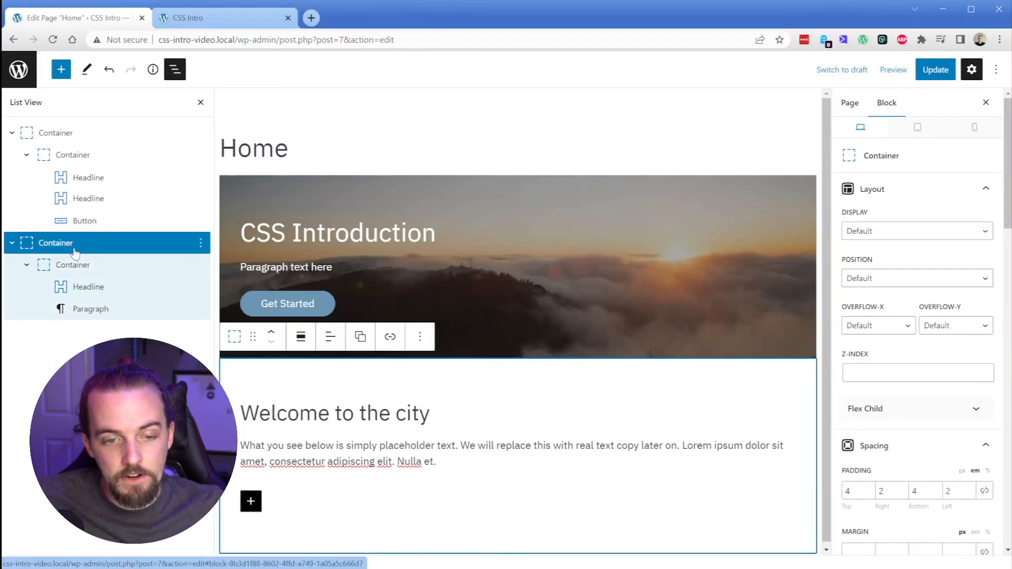
scroll(918, 424, down, 15)
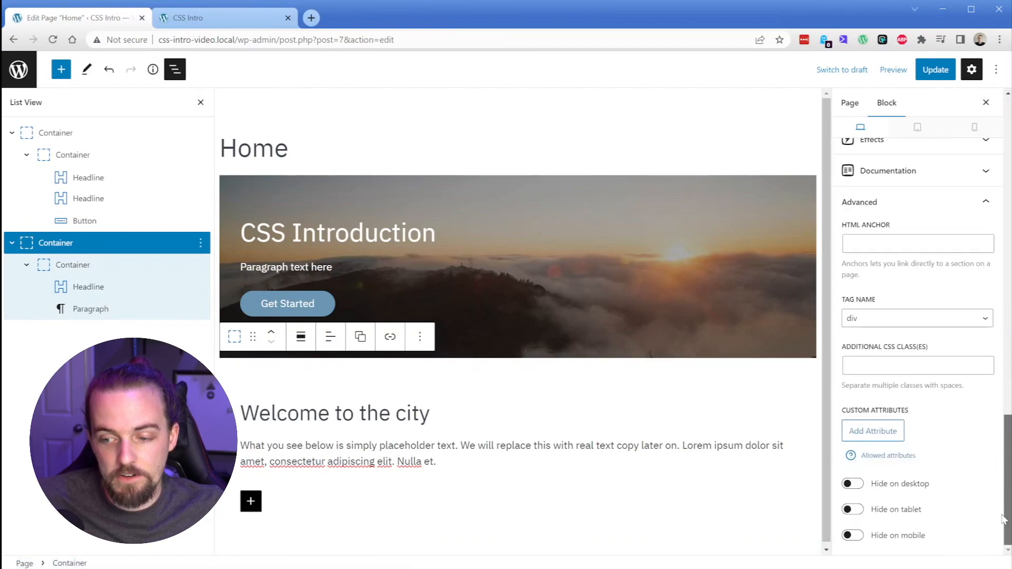
click(891, 244)
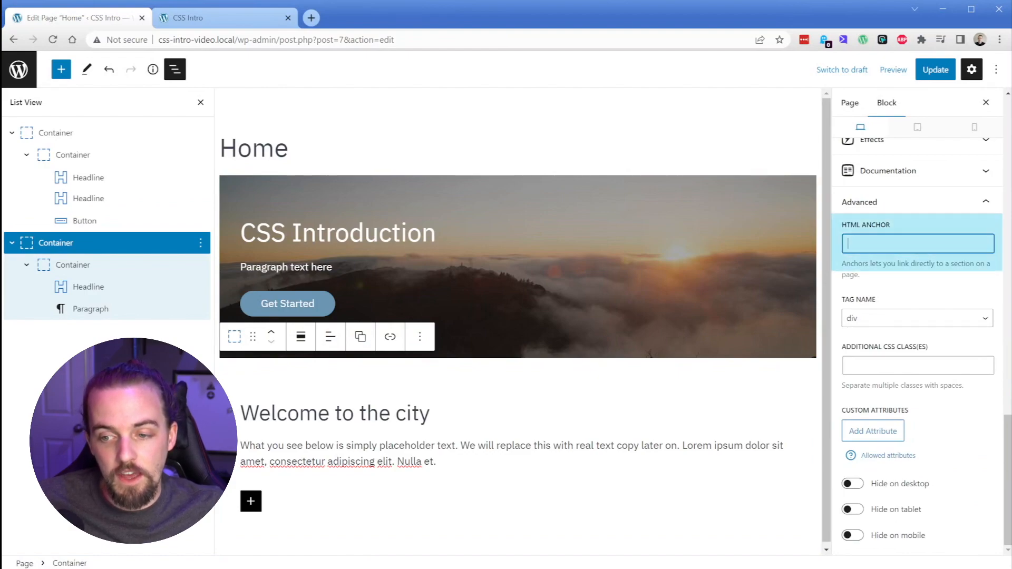
click(896, 365)
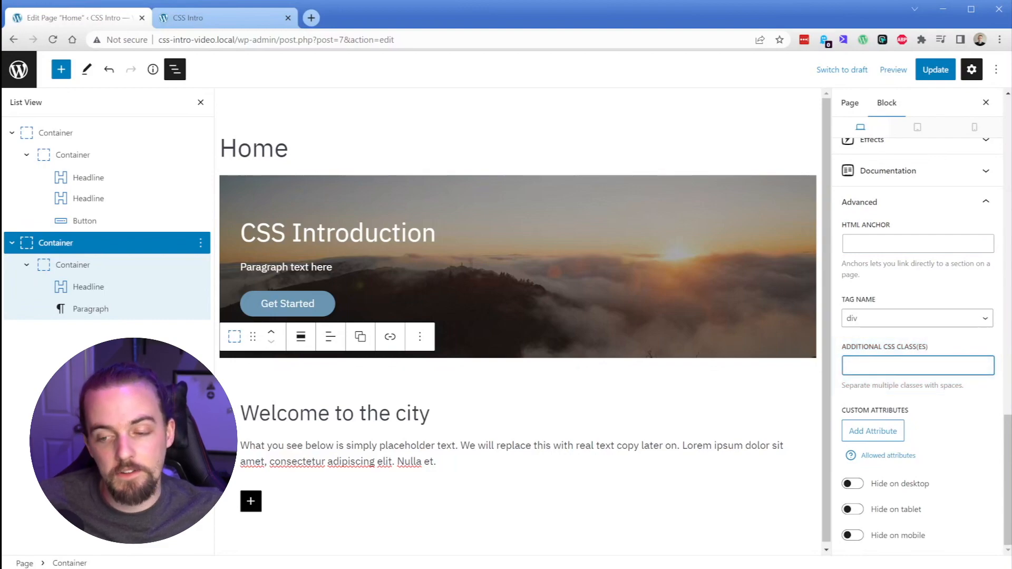
click(888, 250)
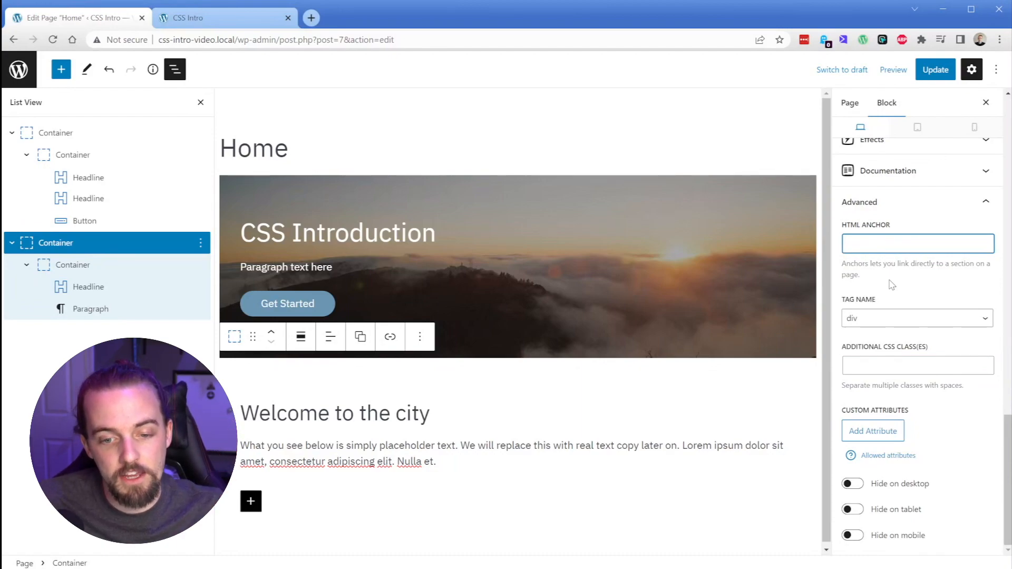
text(welcome)
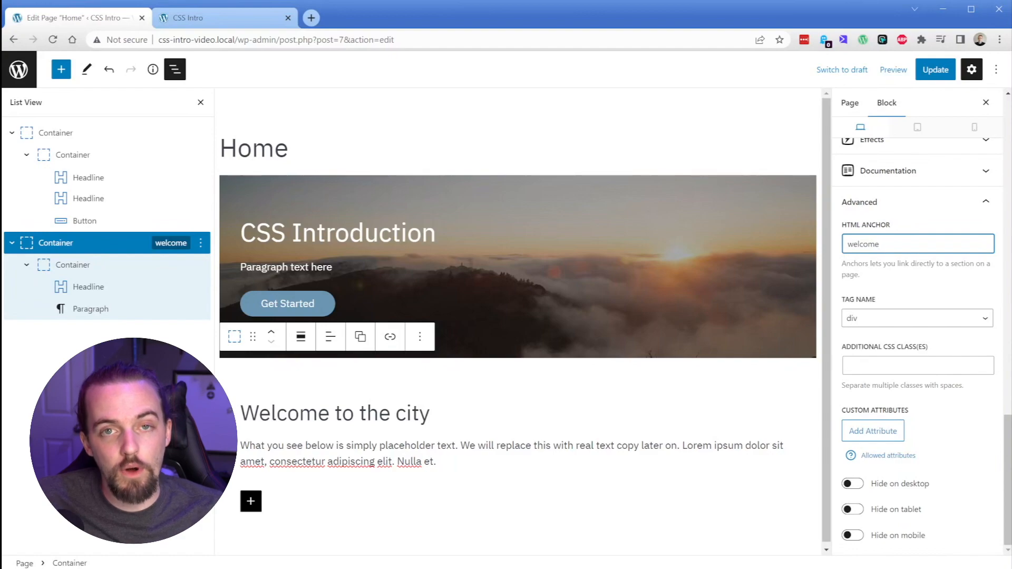
Try the HTML anchor "welcome-inner" on the container nested inside the welcome container
click(142, 272)
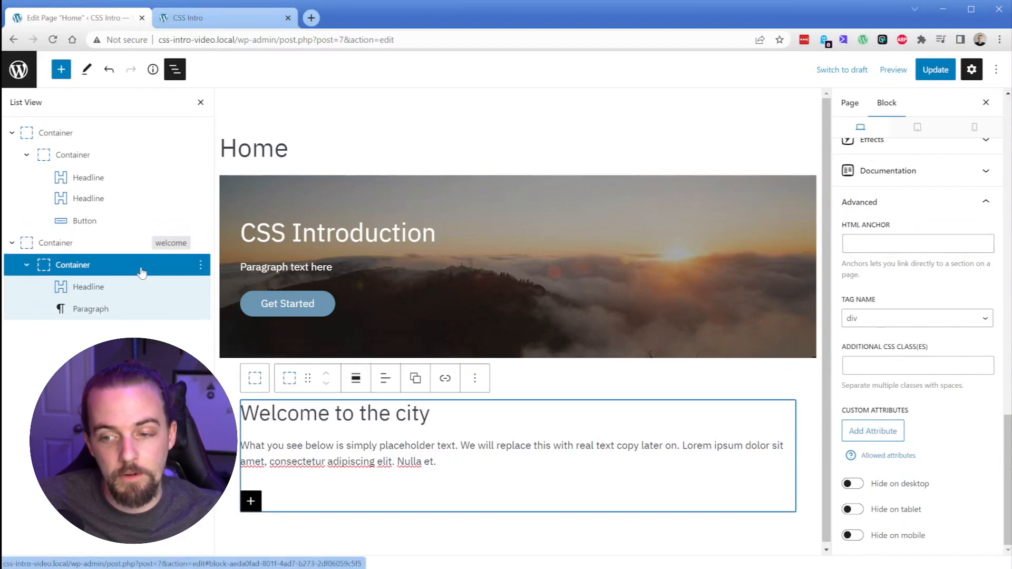
click(918, 244)
text(welcome0)
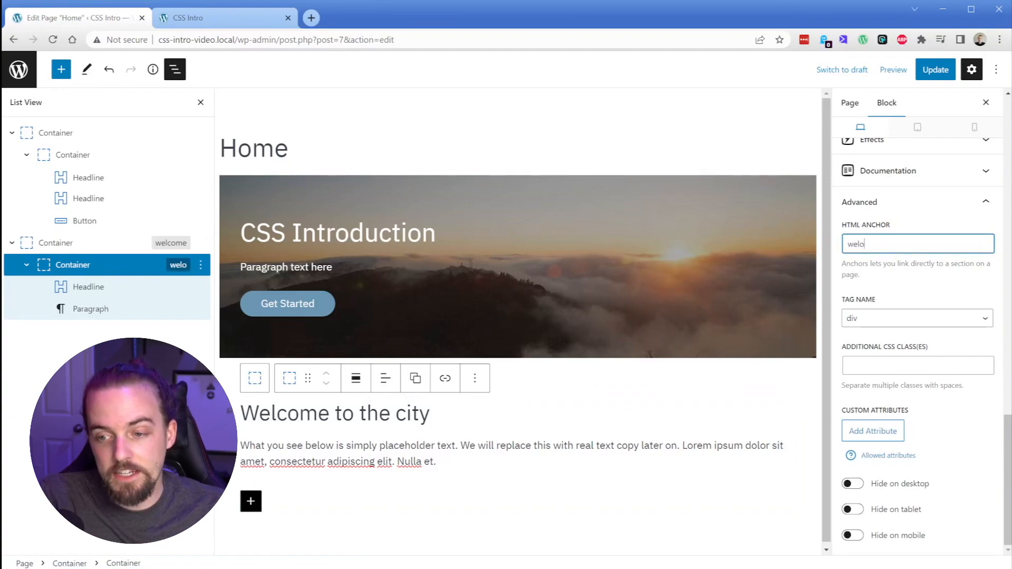
key(BackSpace)
text(-inner)
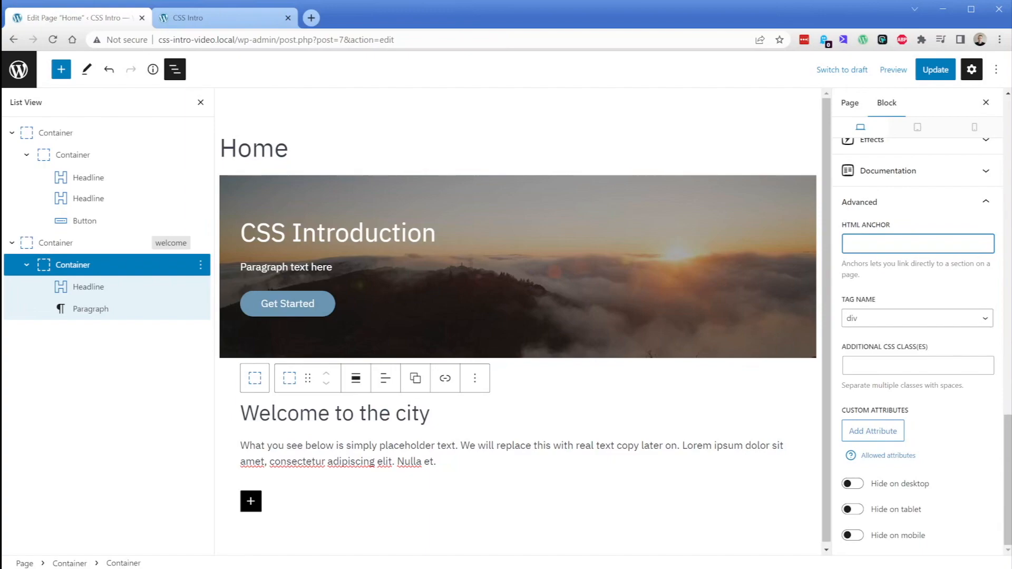
Save the page update and reload the CSS Intro site's front end
click(935, 71)
click(222, 22)
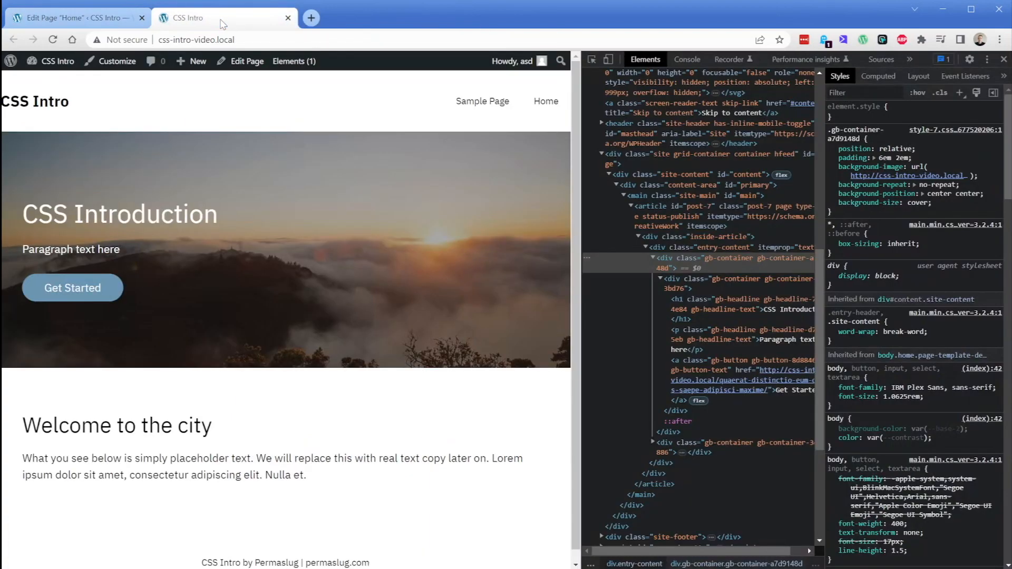
key(F5)
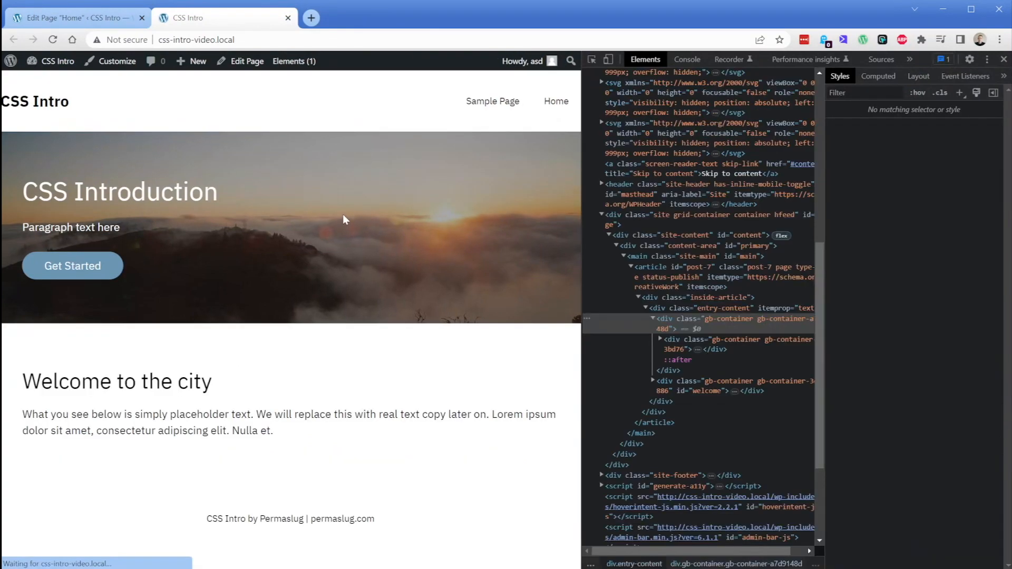
Inspect the welcome section's outer container from the page, selecting it again with the element picker
right_click(195, 346)
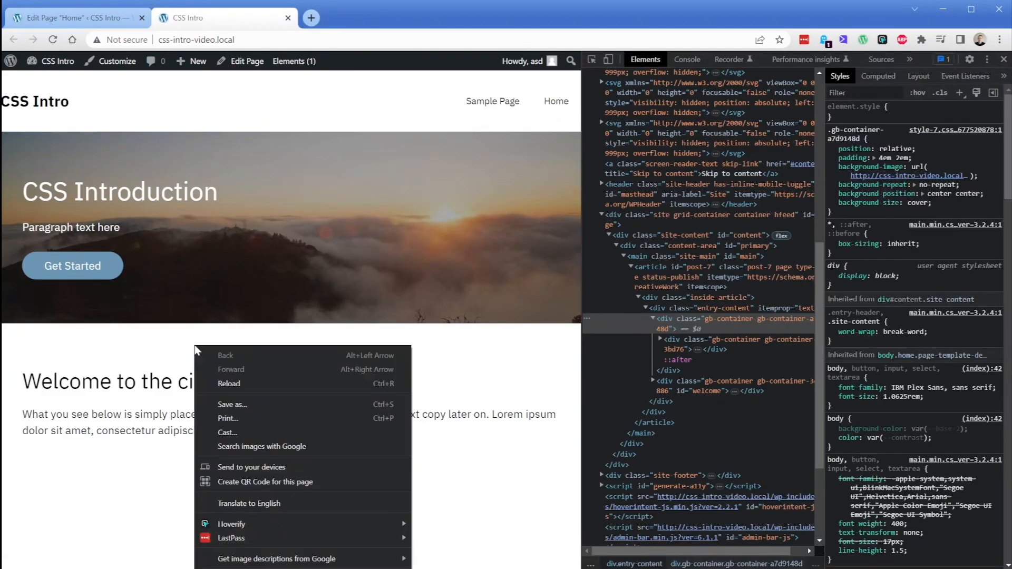
click(248, 568)
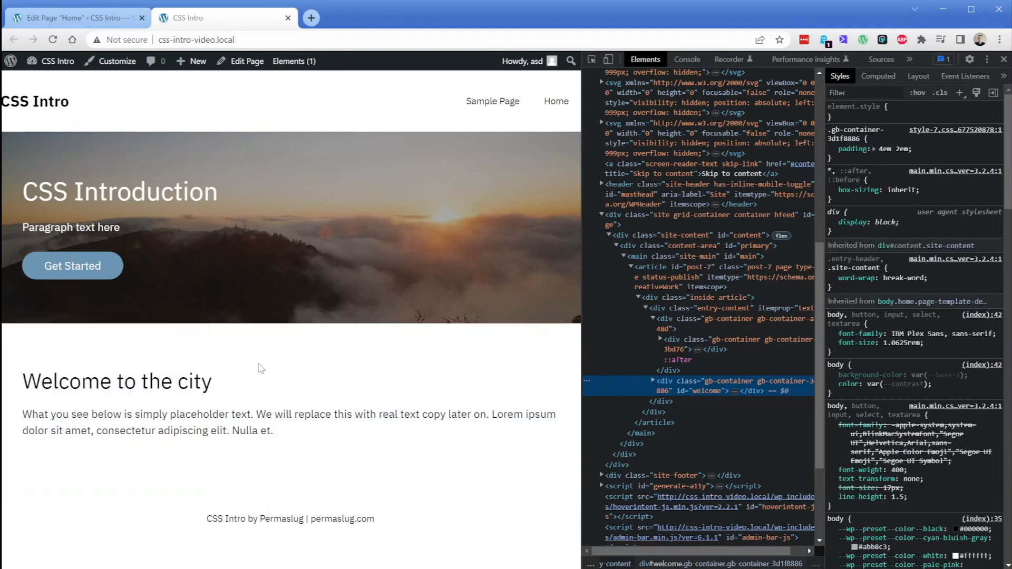
click(592, 60)
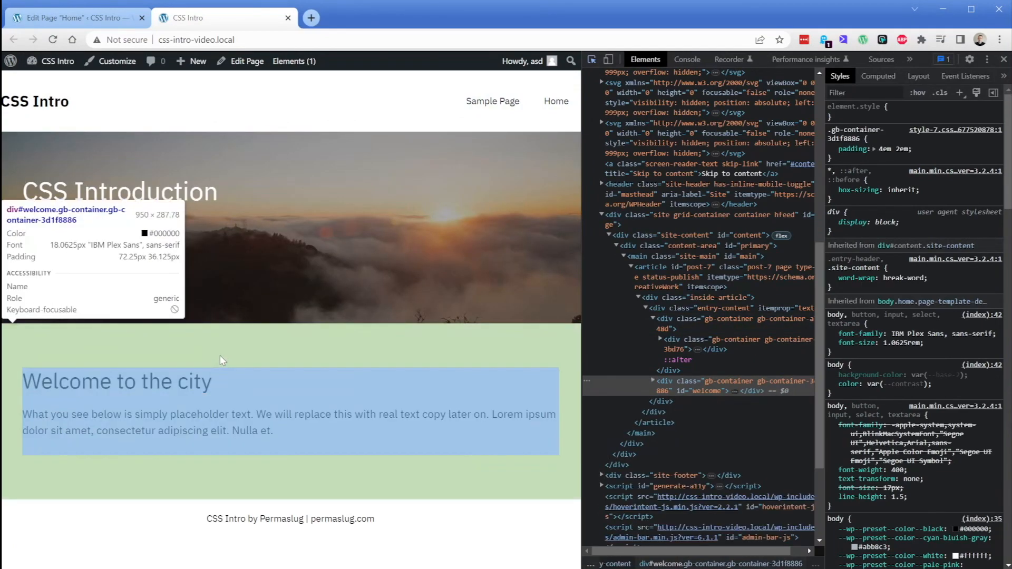
click(205, 345)
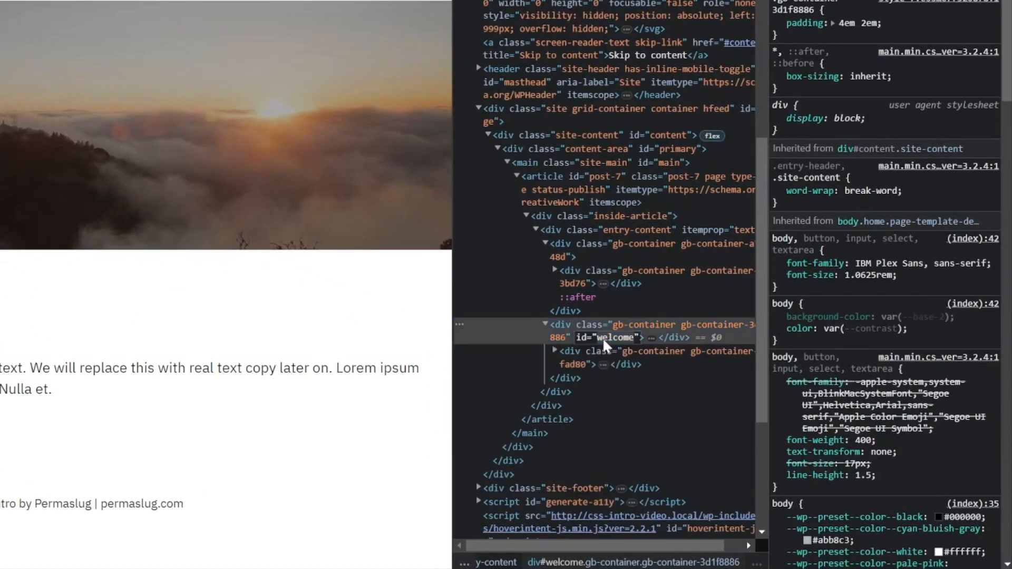
Examine the welcome container's id attribute in the markup, and inspect the outer hero container and the Get Started button
double_click(686, 392)
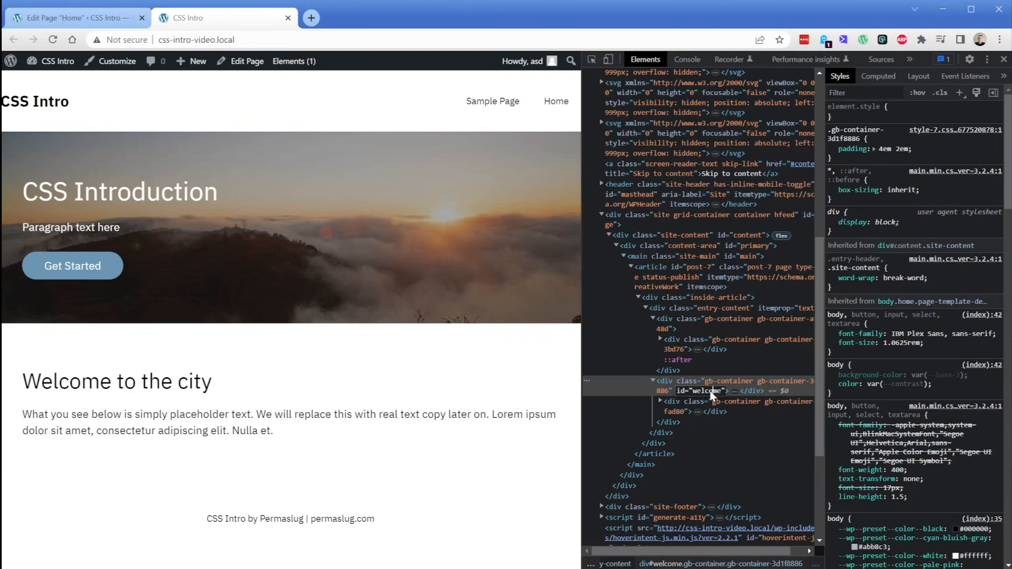
key(Return)
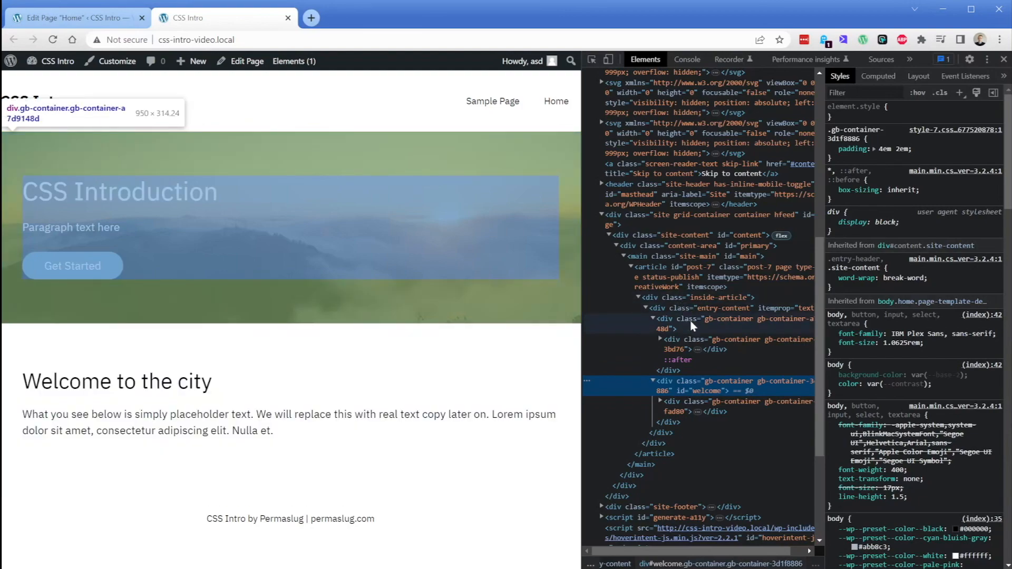
click(717, 321)
click(714, 320)
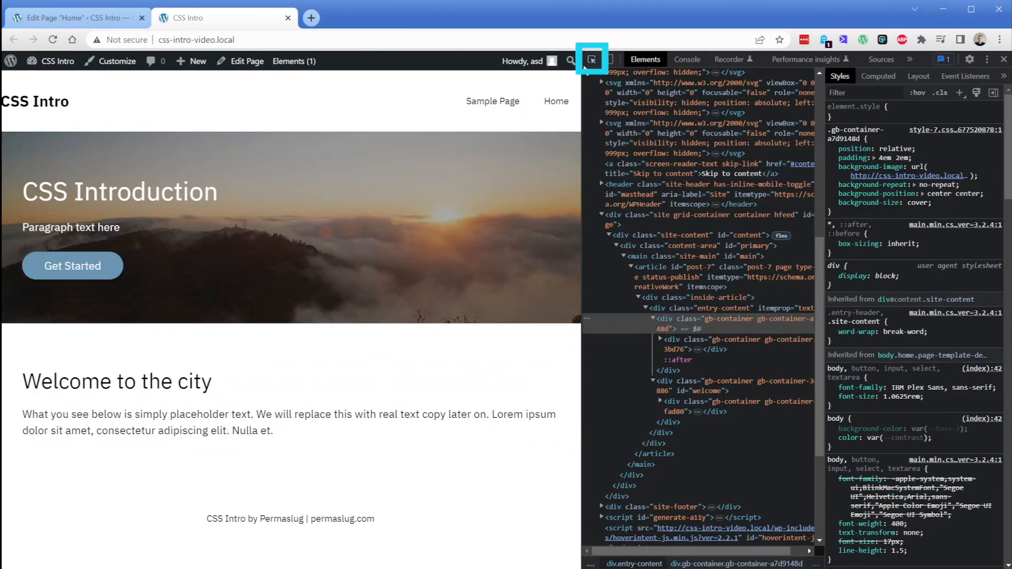
click(109, 267)
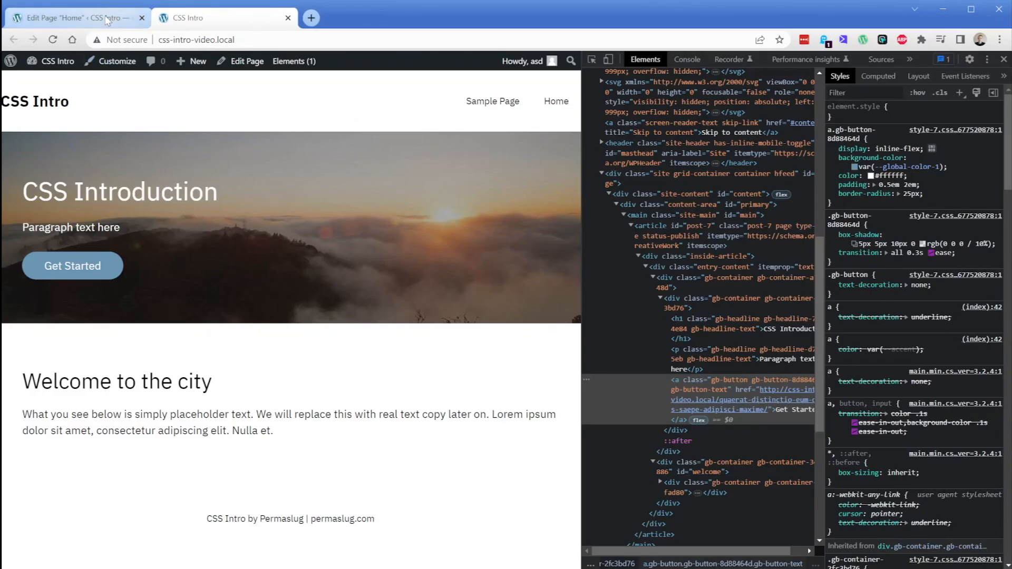
In the page editor, insert a new container after the welcome section and nest another container inside it
click(107, 20)
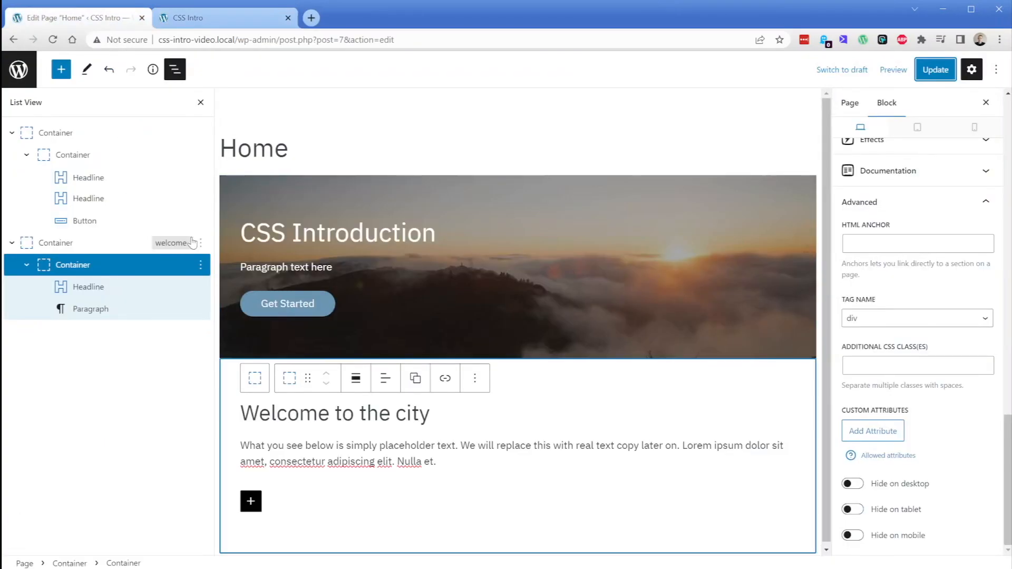
click(200, 243)
click(242, 364)
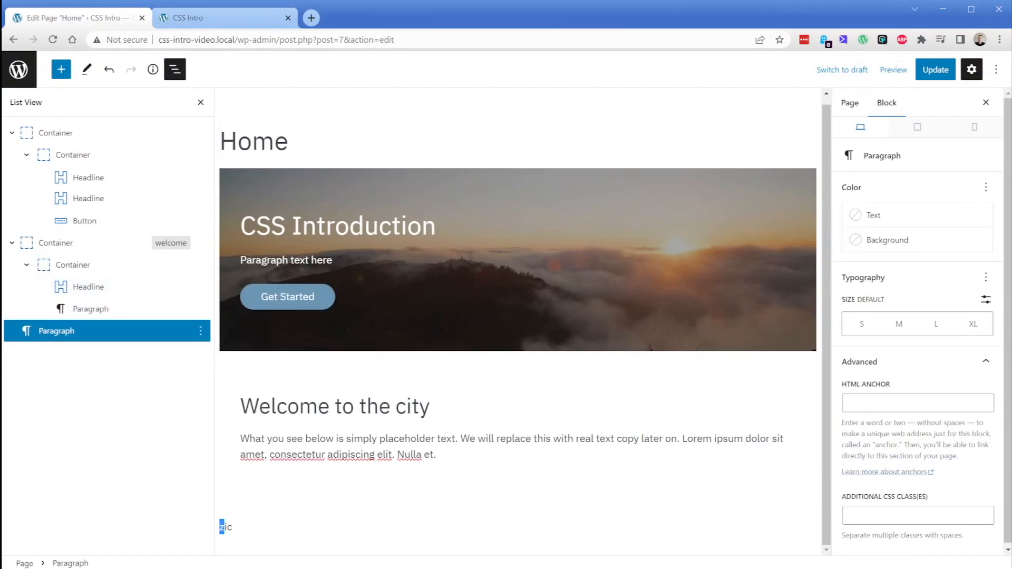
key(ctrl+v)
scroll(290, 529, down, 1)
click(259, 521)
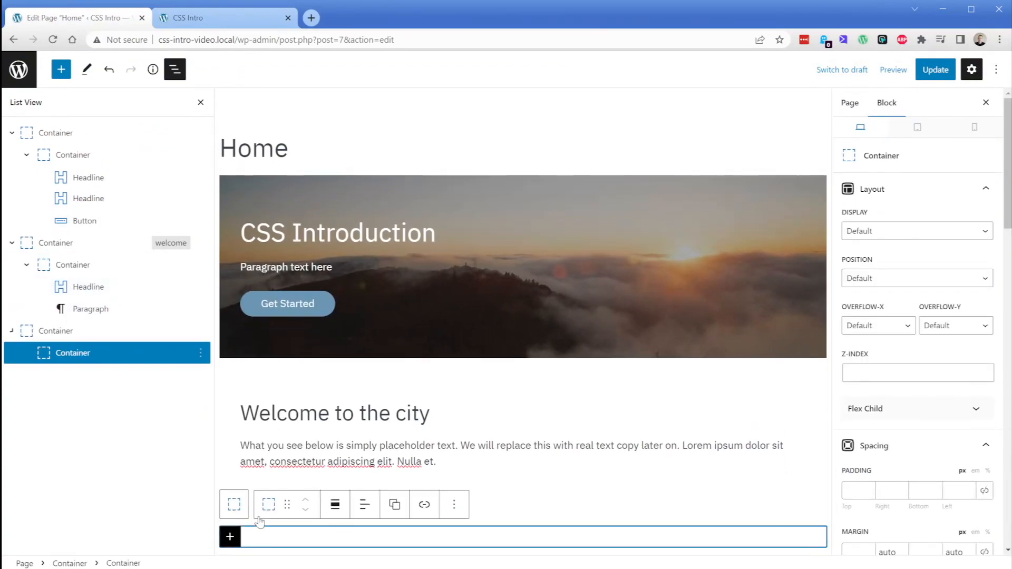
Add a container within the new inner container, duplicate it to make three, and select their parent container
click(229, 536)
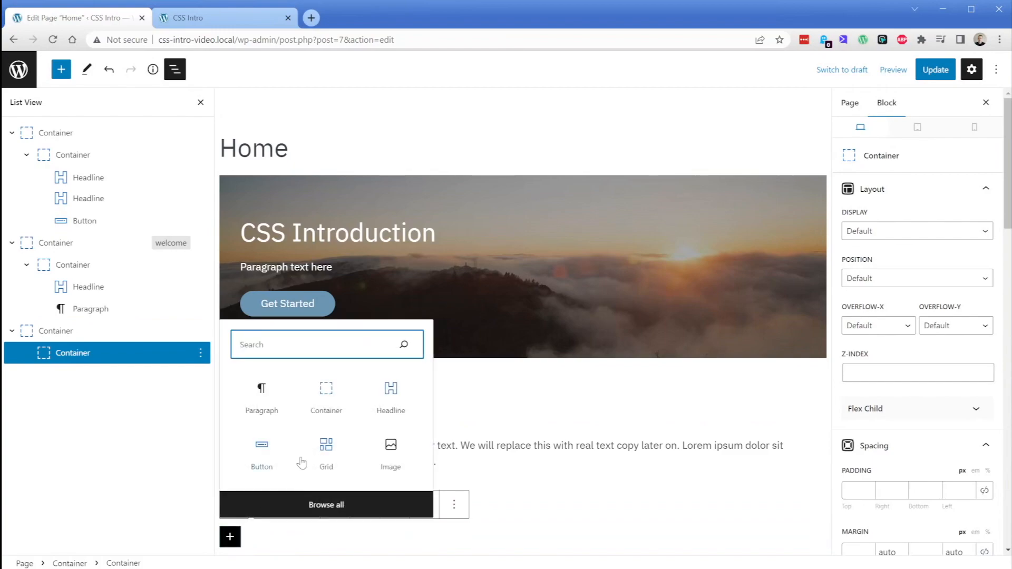
click(326, 401)
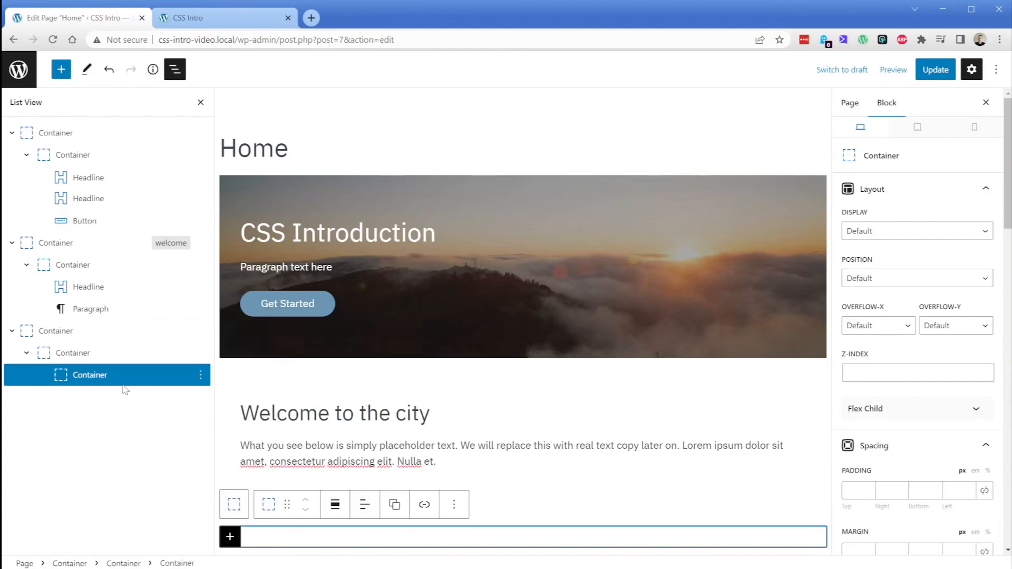
click(200, 375)
click(232, 170)
click(200, 397)
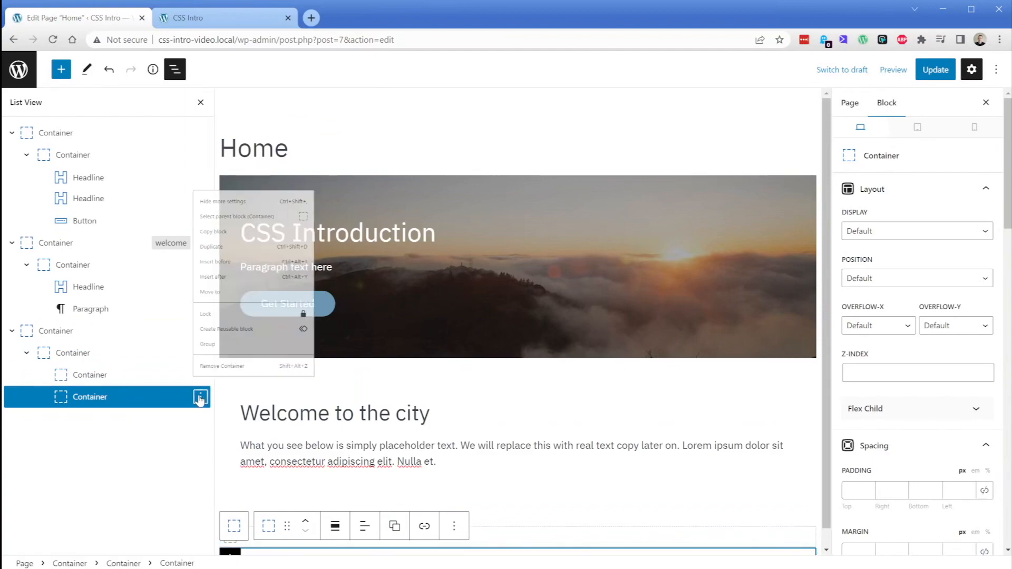
click(216, 192)
click(110, 361)
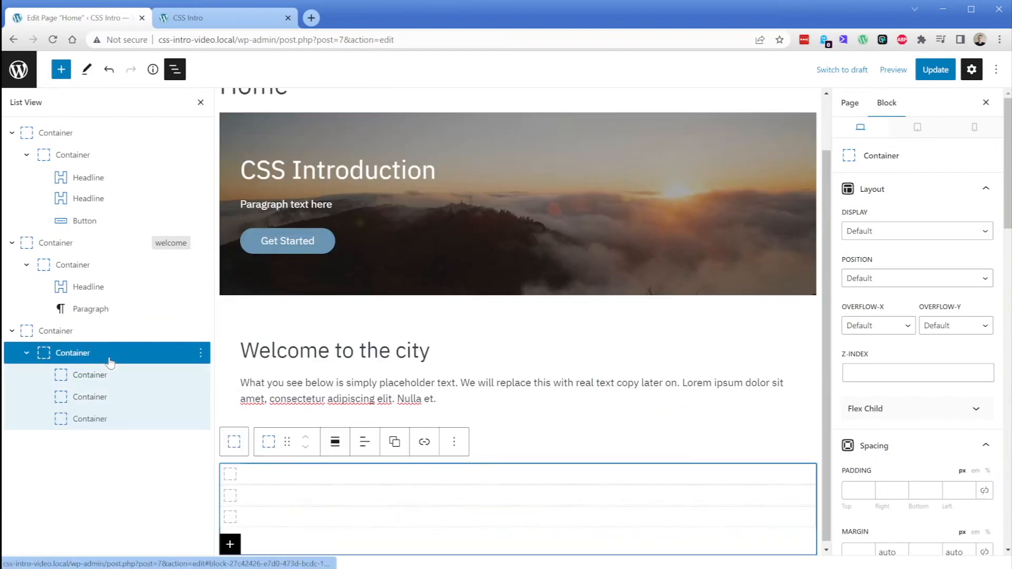
Set the inner container's display to Flex, justify its content with space between, and enter a column gap of 24 px
click(891, 232)
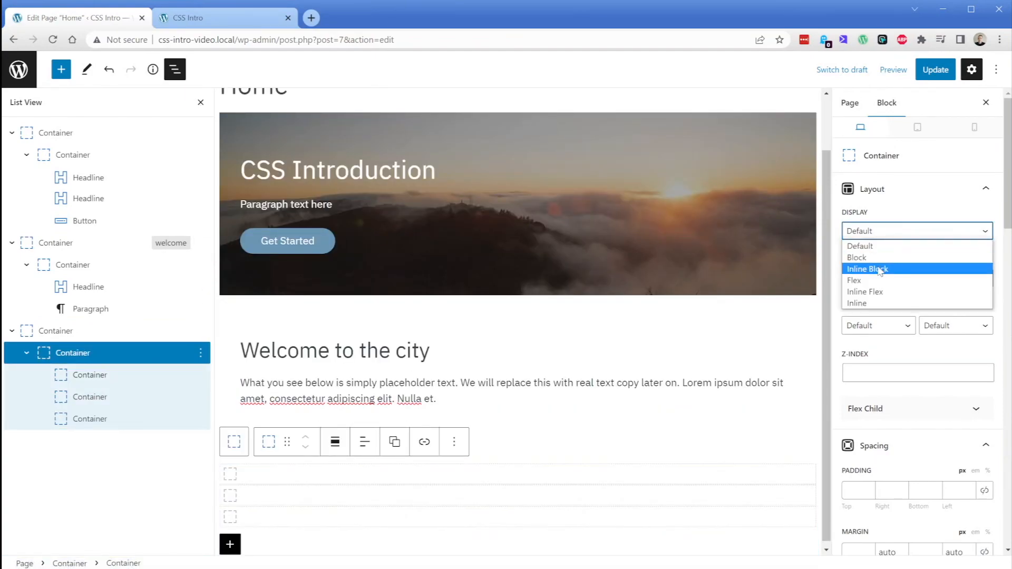
click(872, 282)
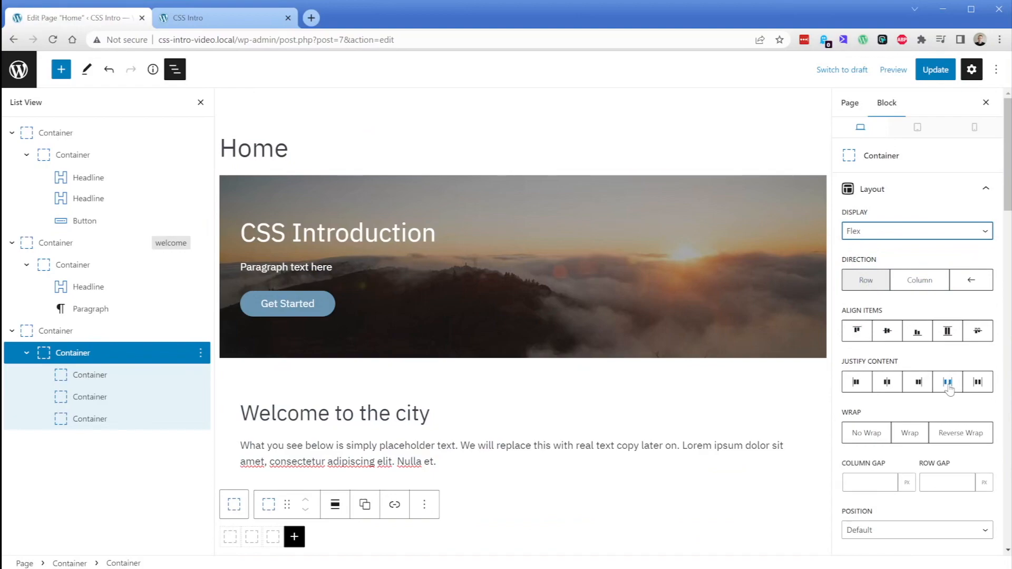
click(948, 385)
scroll(895, 402, down, 3)
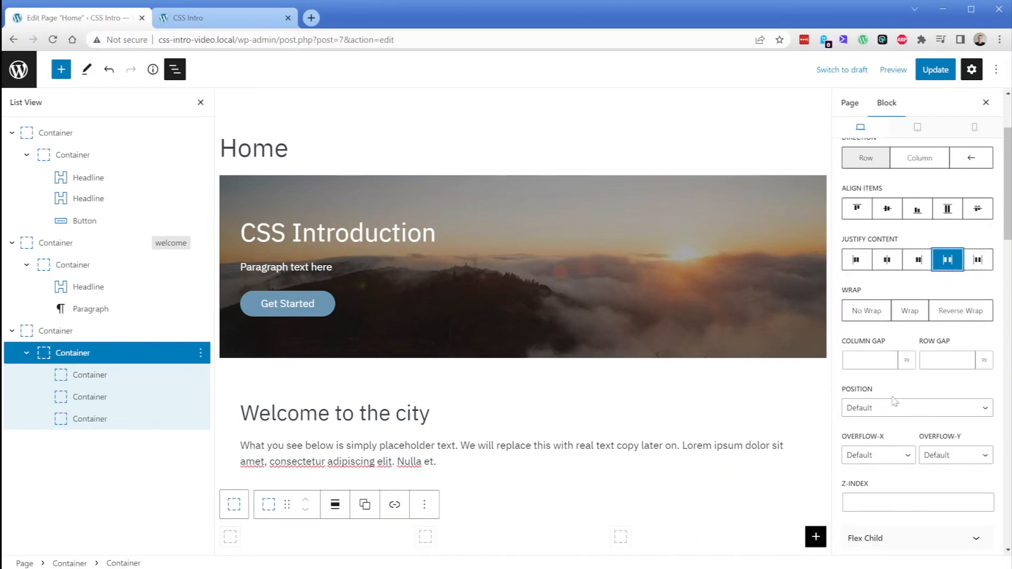
click(870, 363)
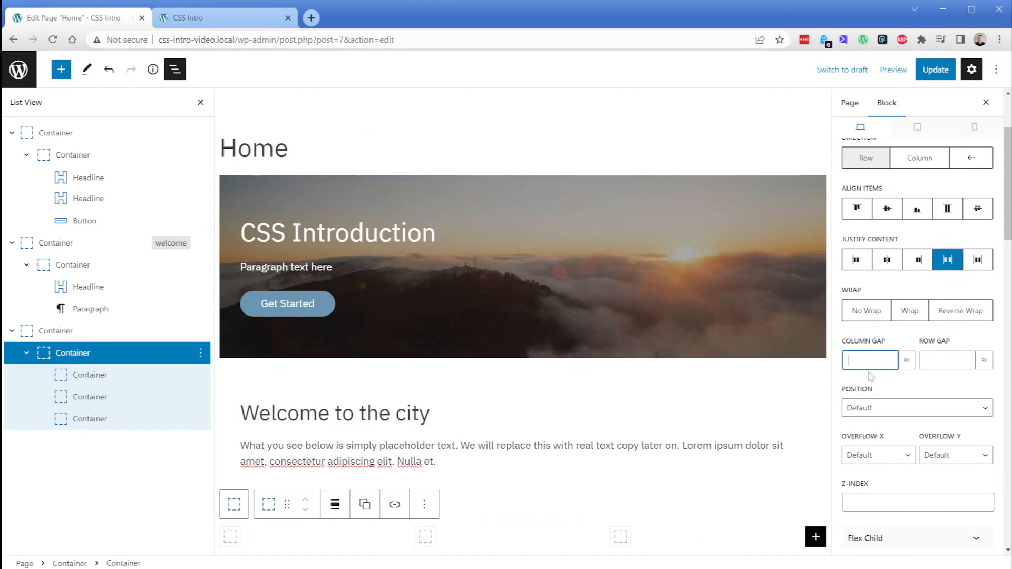
text(24)
Select all three nested containers together and set their width to 32%
click(90, 374)
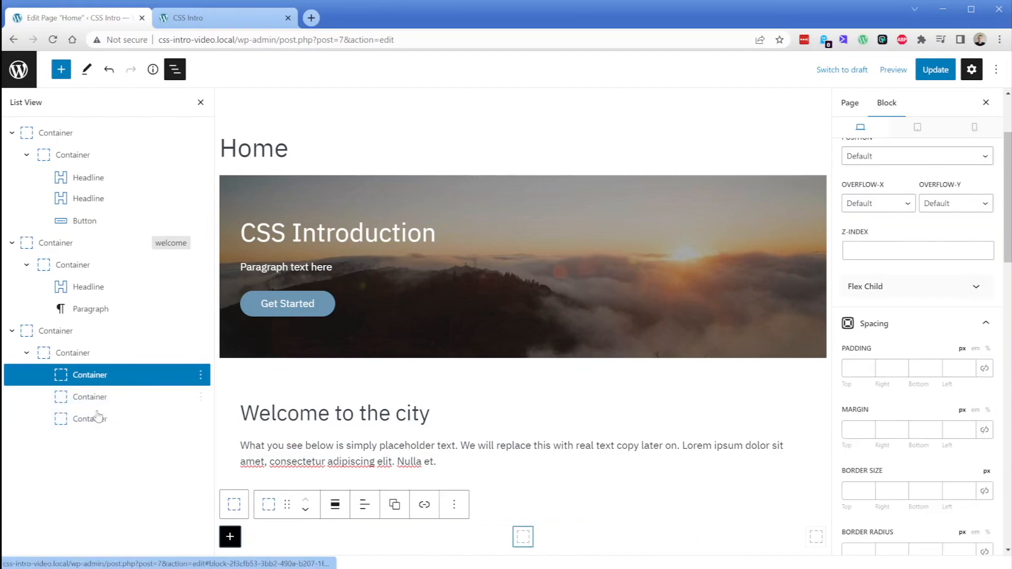
shift+click(90, 418)
scroll(847, 437, down, 7)
click(880, 451)
text(32)
Give the three selected containers a light grey background (#e5e5e5) and 1 em padding on all sides
scroll(584, 445, down, 1)
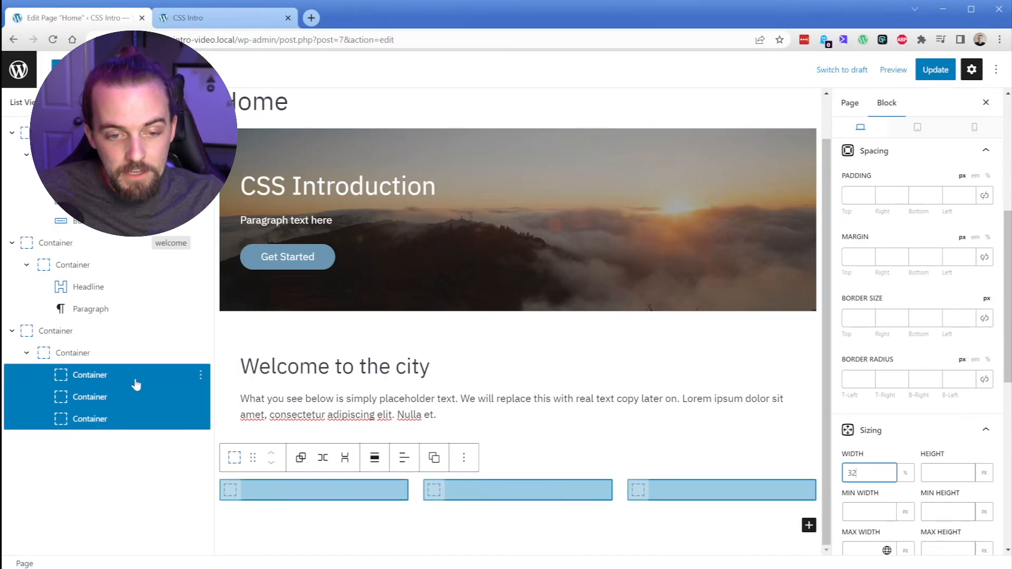
scroll(934, 369, down, 5)
click(964, 351)
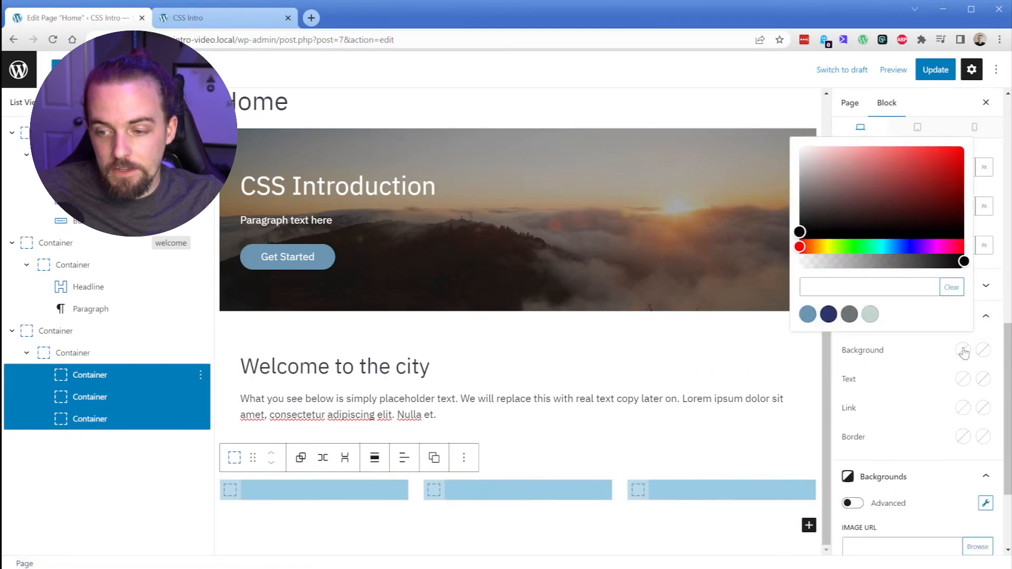
click(877, 314)
click(799, 155)
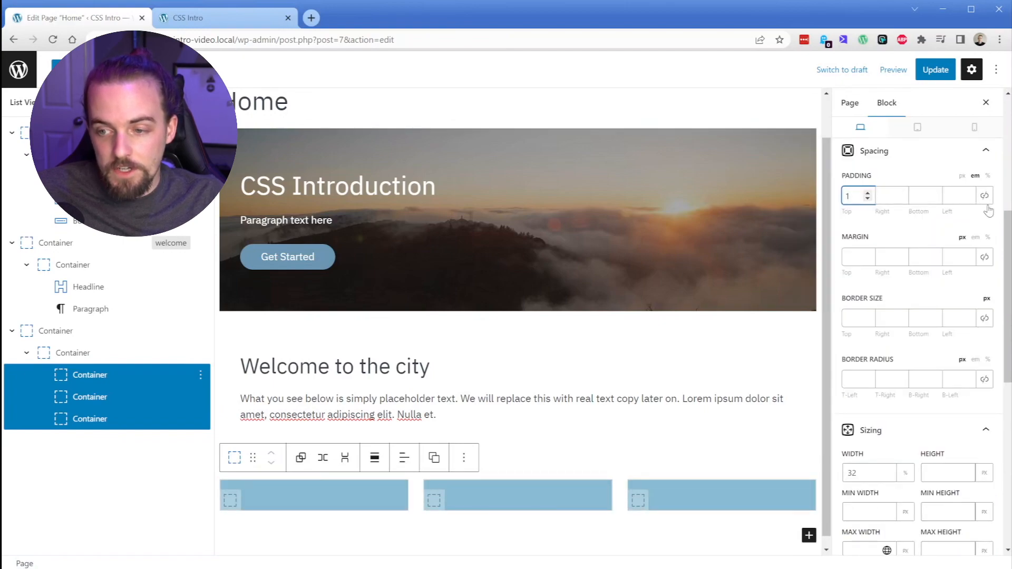
click(984, 197)
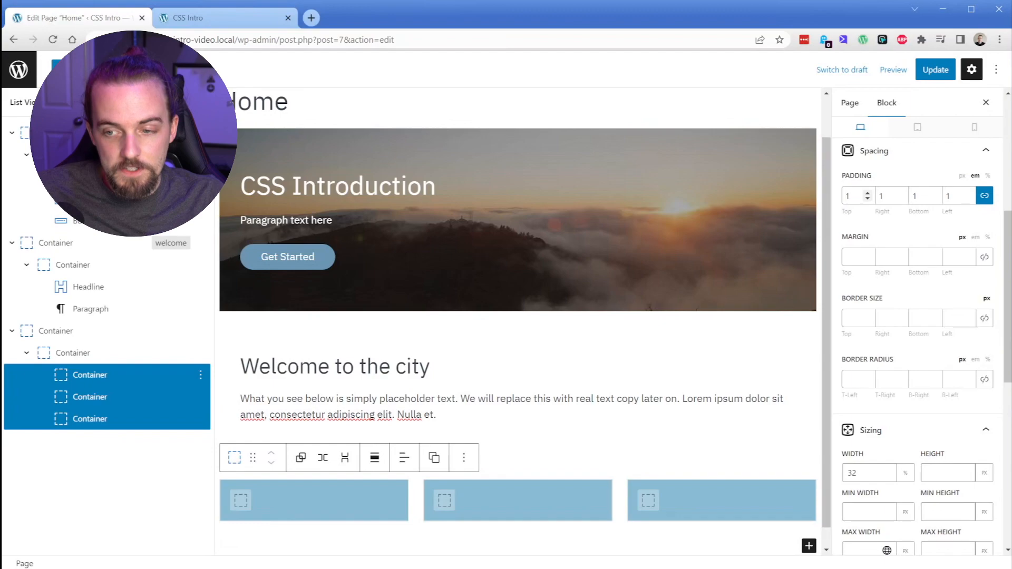
Update the Home page and reload the live CSS Intro page in the other browser tab
click(935, 73)
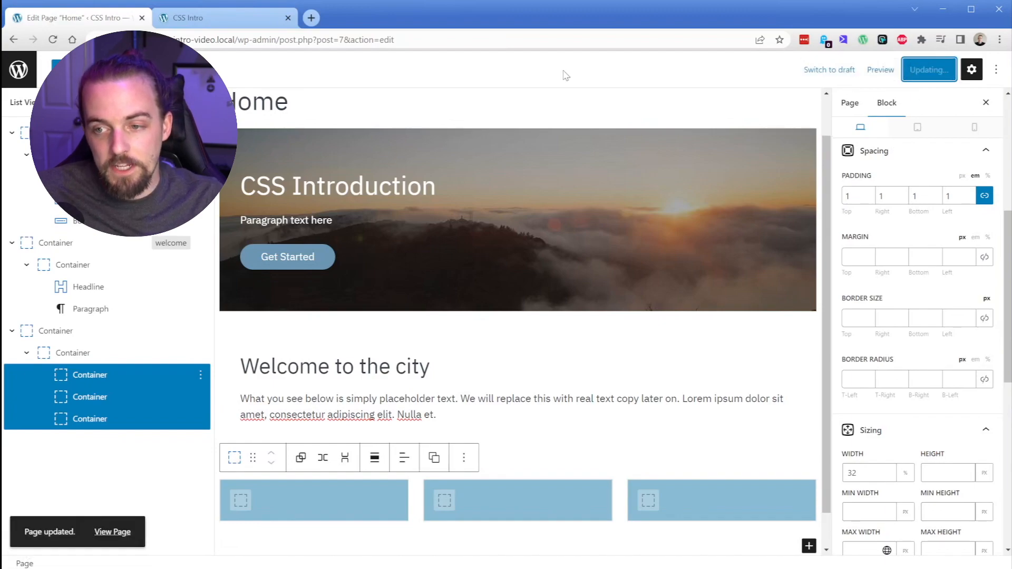
click(235, 19)
key(ctrl+r)
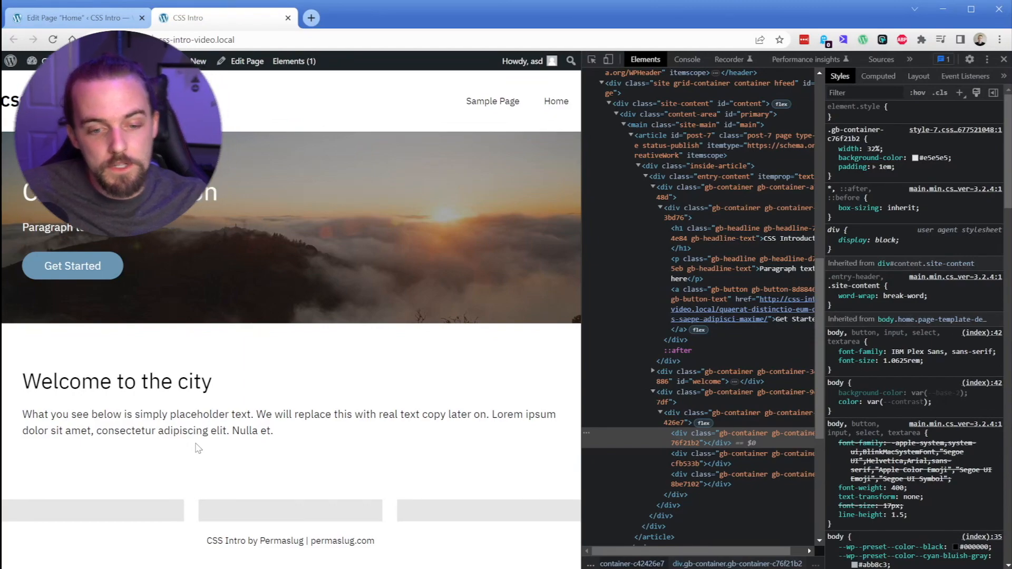
Back in the page editor, add the CSS class card-shadow to the first of the three nested containers and select the class name for copying
click(112, 24)
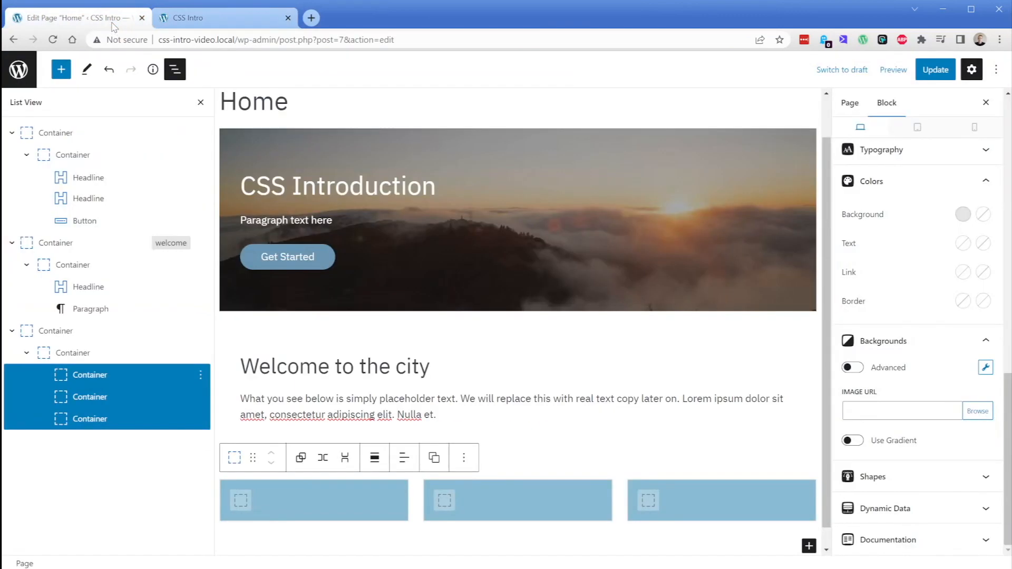
click(103, 375)
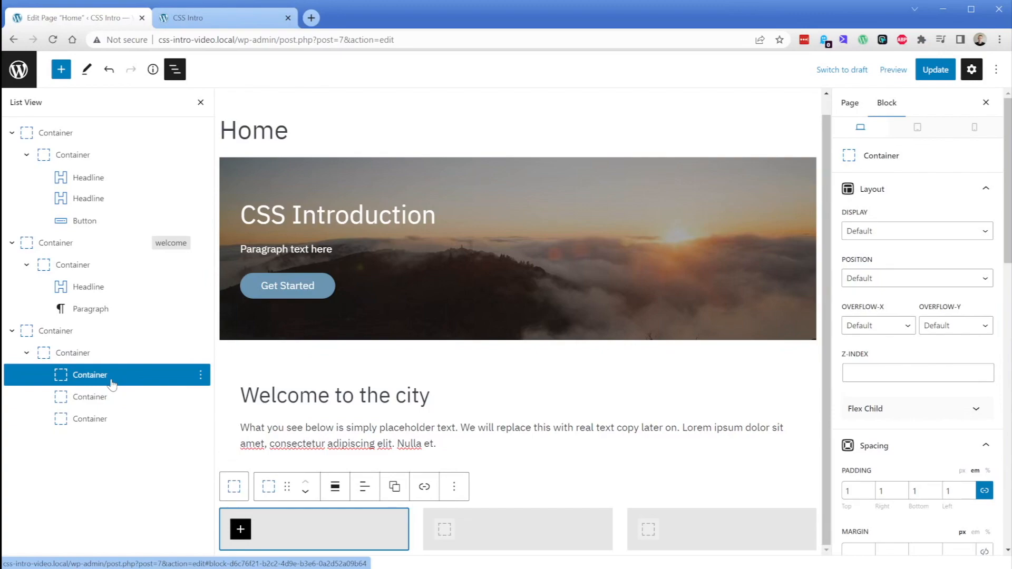
scroll(917, 421, down, 10)
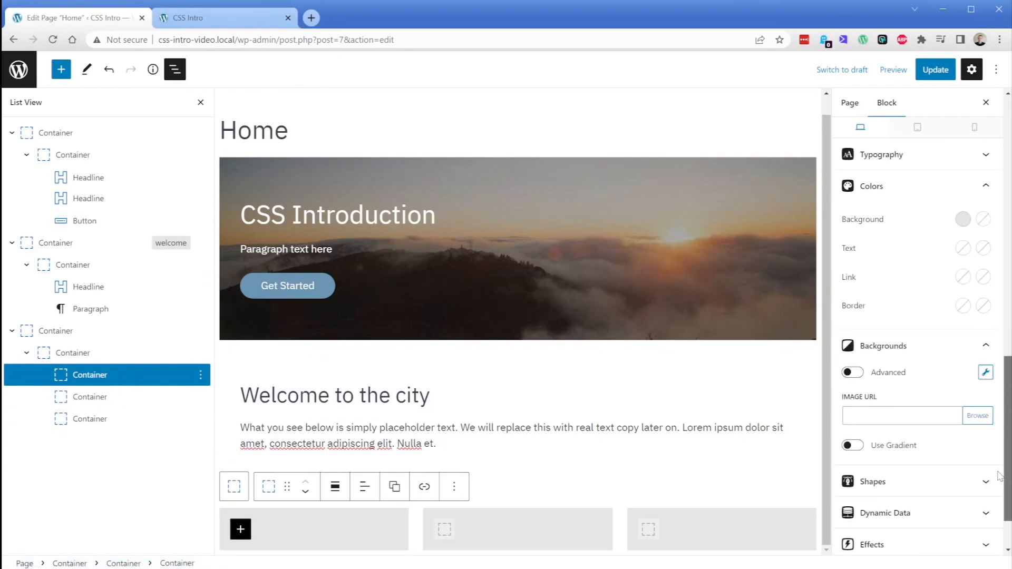
click(927, 520)
scroll(927, 520, down, 5)
click(900, 386)
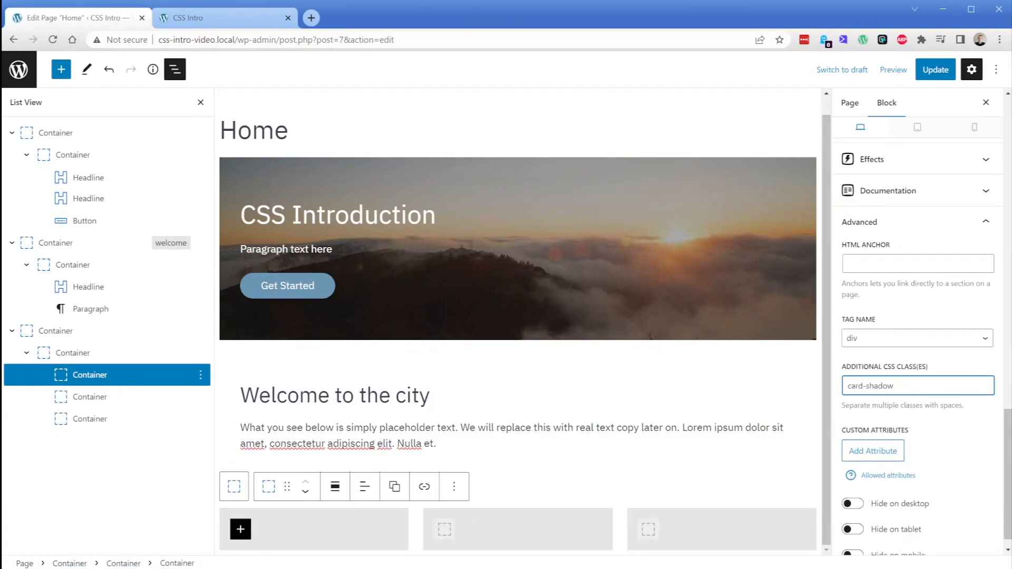
key(ctrl+shift+Left)
key(ctrl+shift+Left)
key(ctrl+c)
Add the class card-shadow to the second and third nested containers as well, and update the page
click(208, 394)
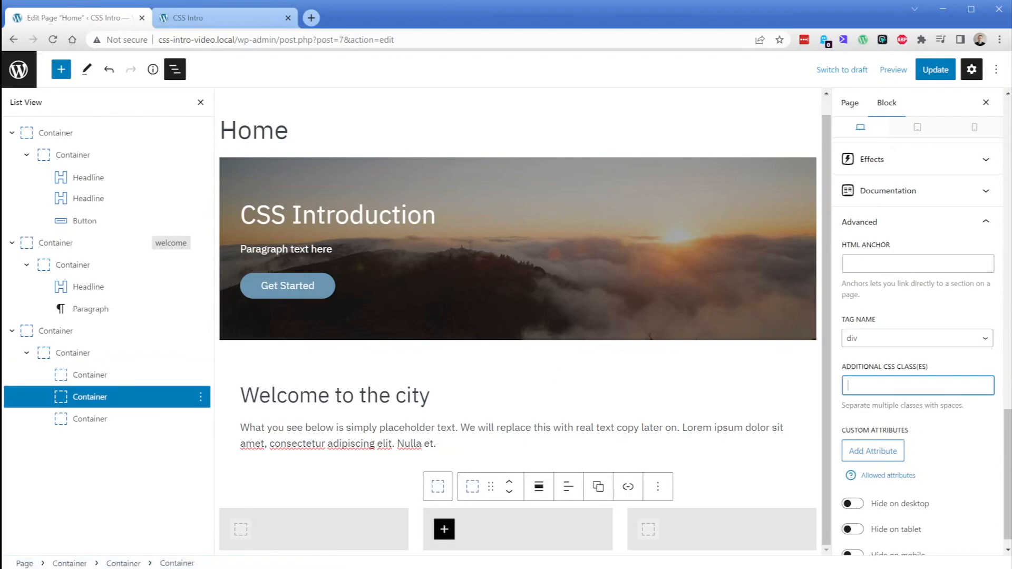
click(164, 425)
click(897, 386)
key(ctrl+v)
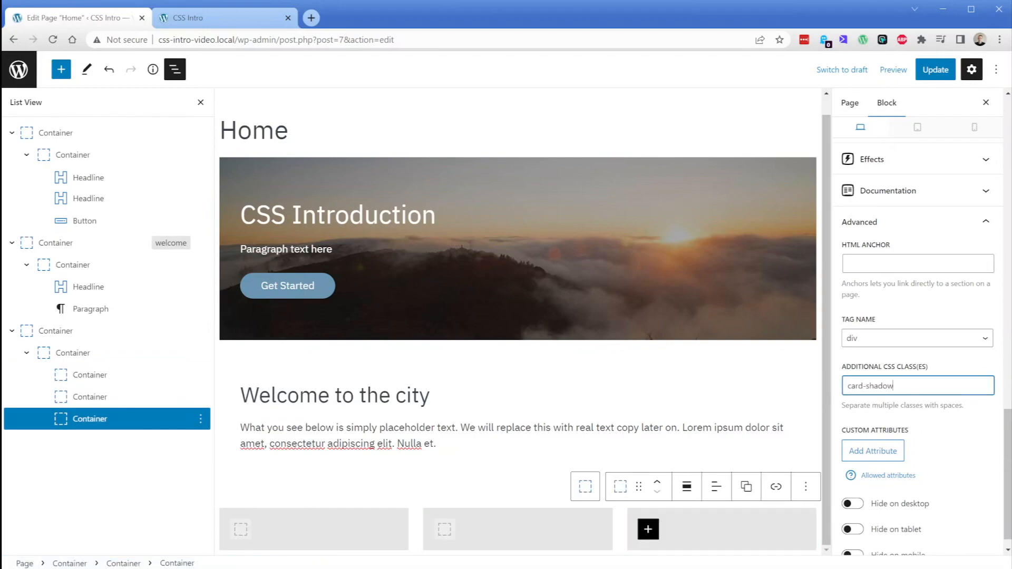
click(936, 70)
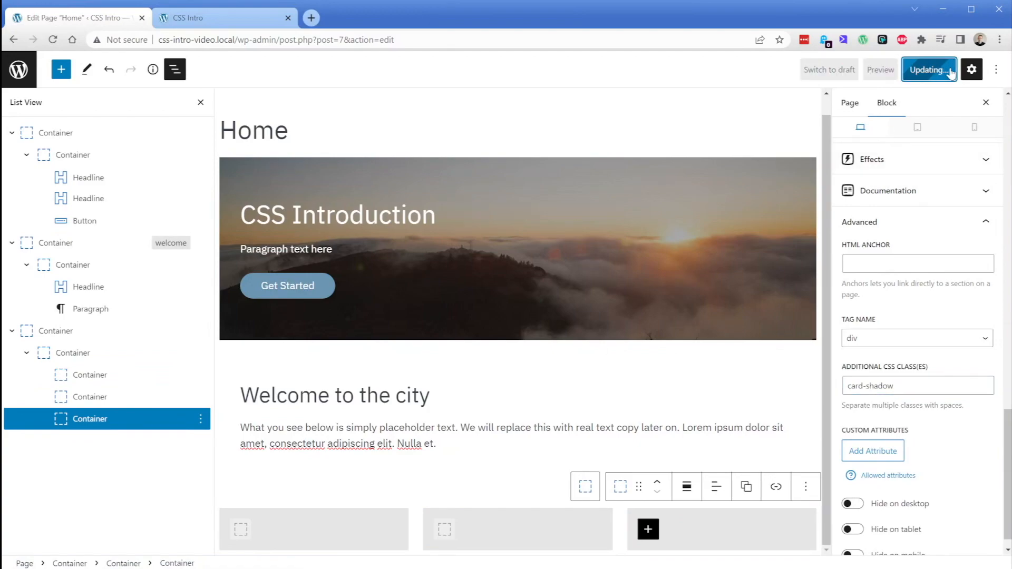
On the live page, inspect the first grey card with the element picker
click(222, 18)
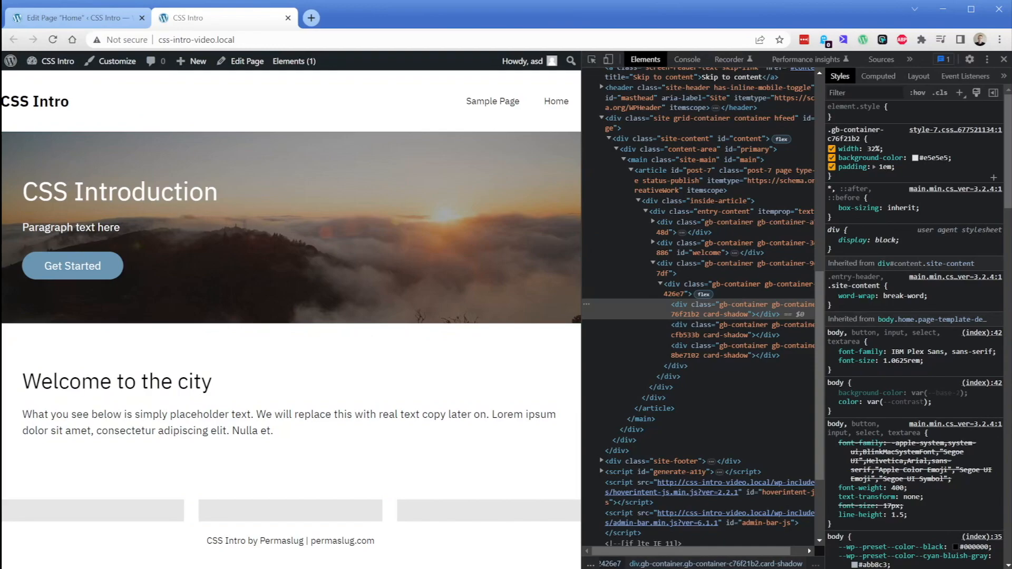
click(592, 60)
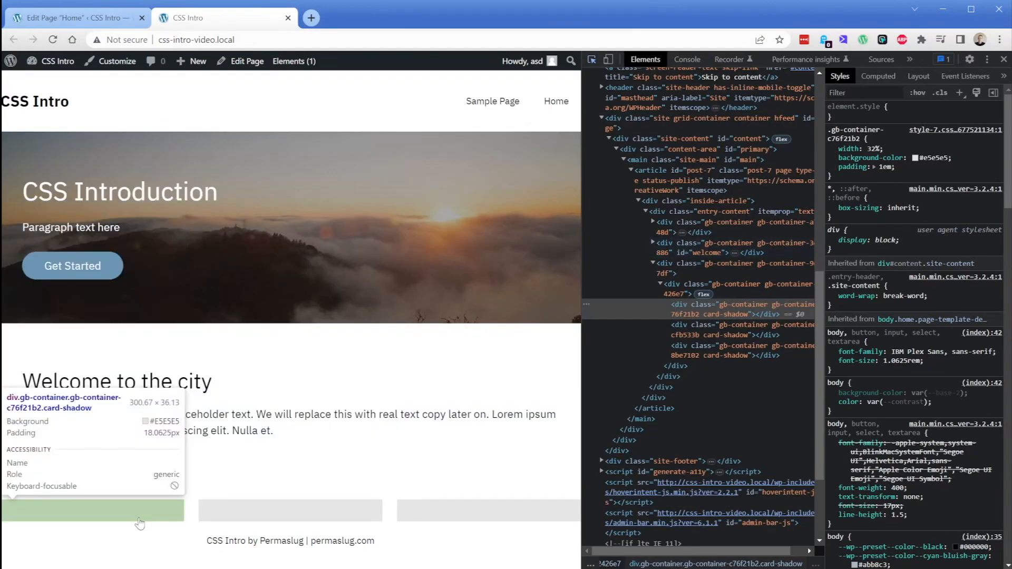
click(137, 518)
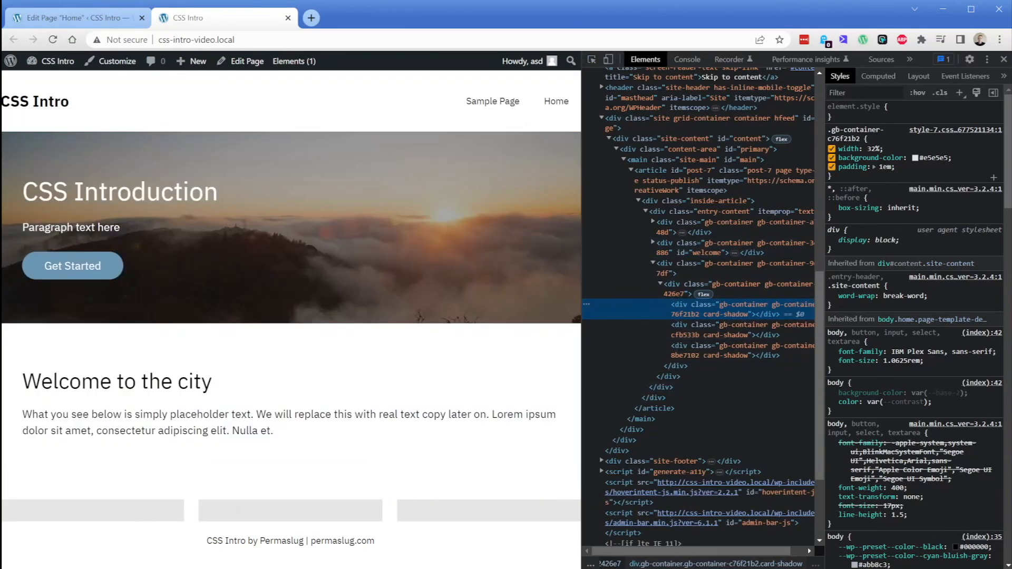
Create a new style rule in the inspector with the selector .card-shadow
click(959, 92)
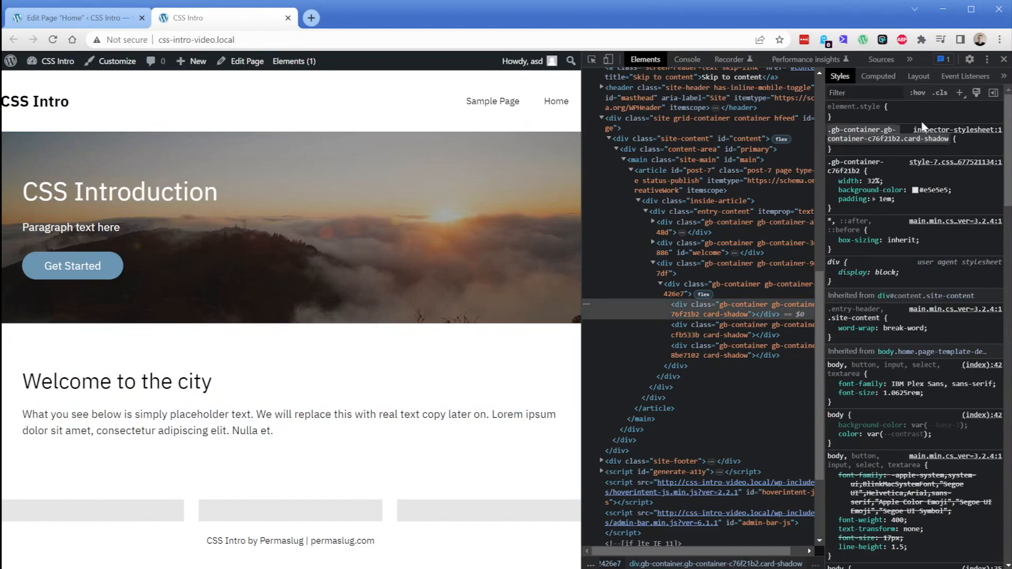
text(.card-s)
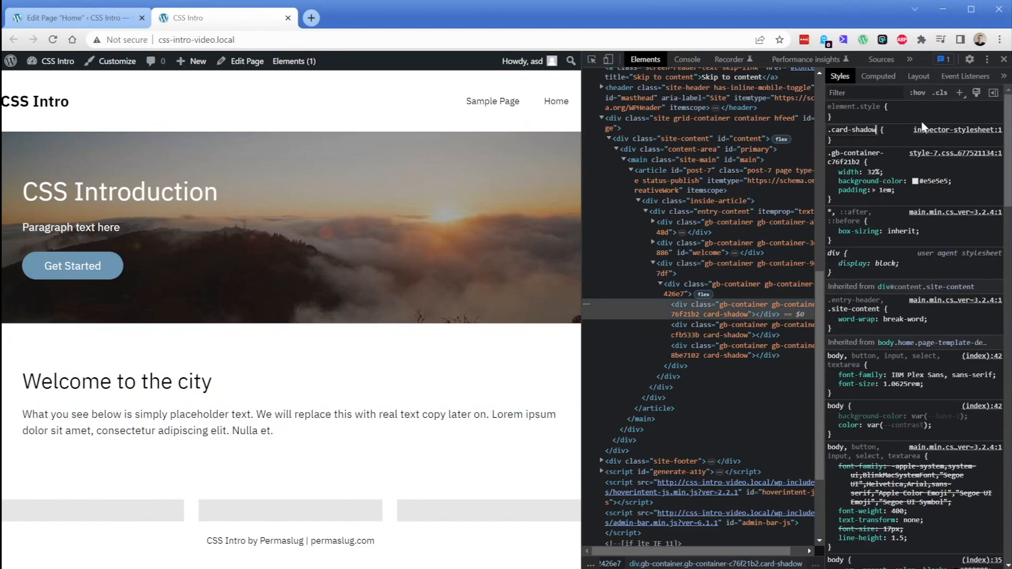
key(Return)
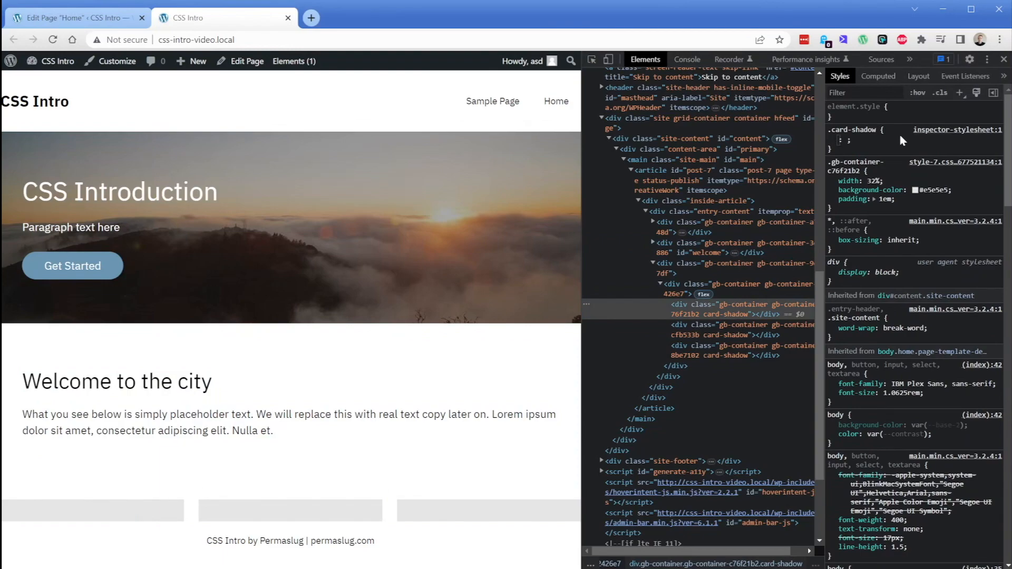
Add a box-shadow of 1px 5px 10px rgba(0,0,0,0.5) to the .card-shadow rule
text(box-shadow)
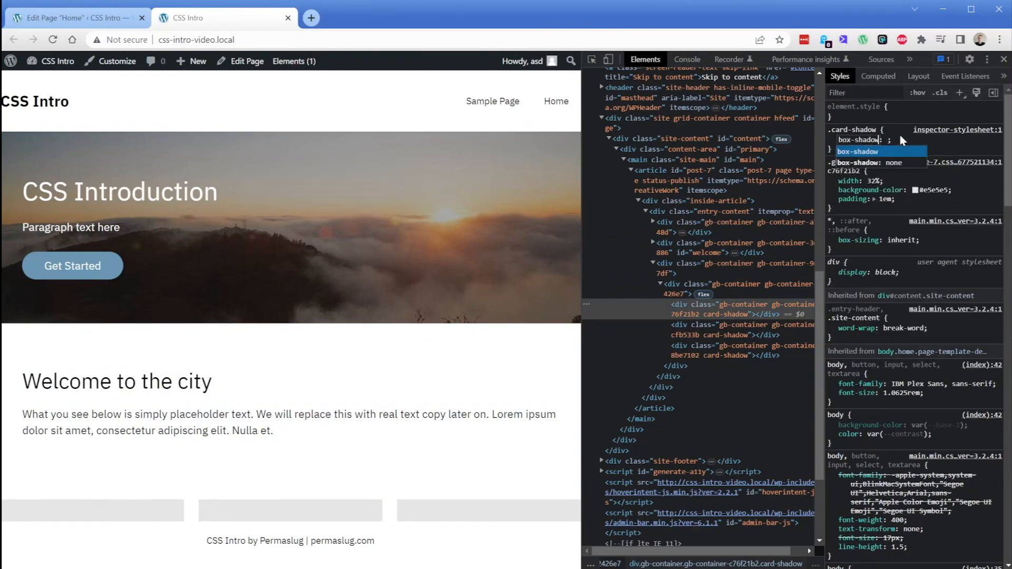
key(Return)
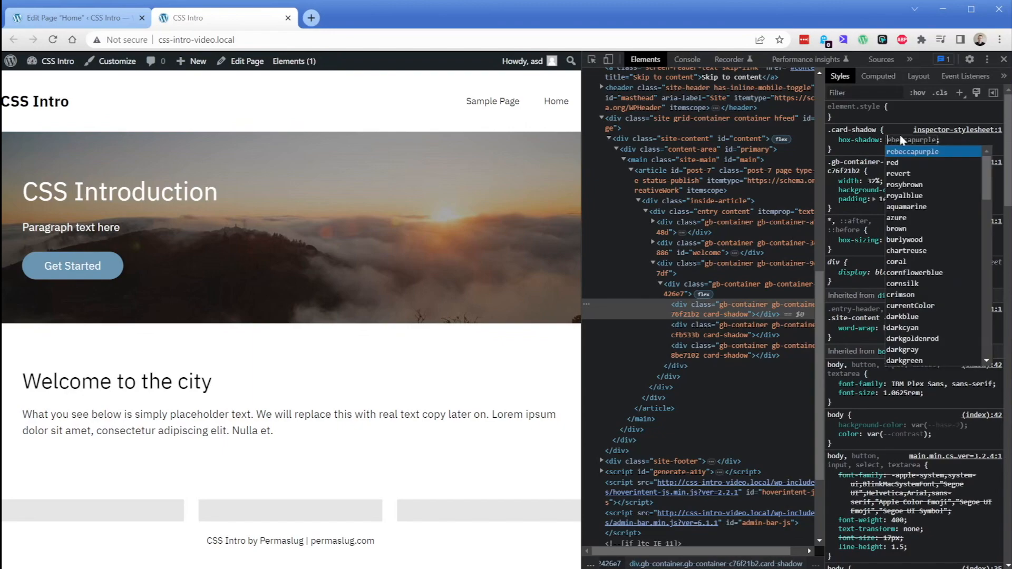
text(1px 5px 10px)
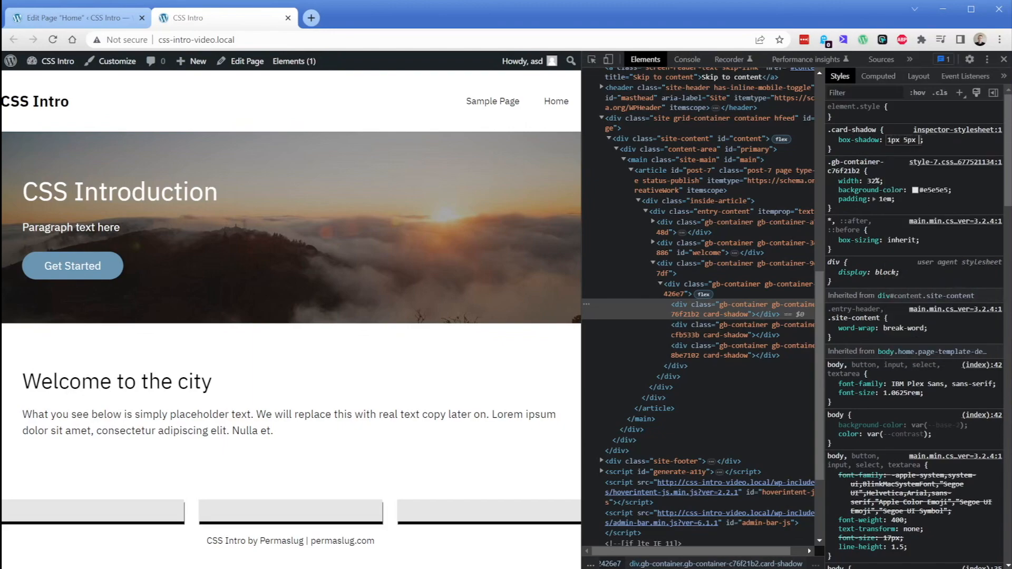
text(rgb)
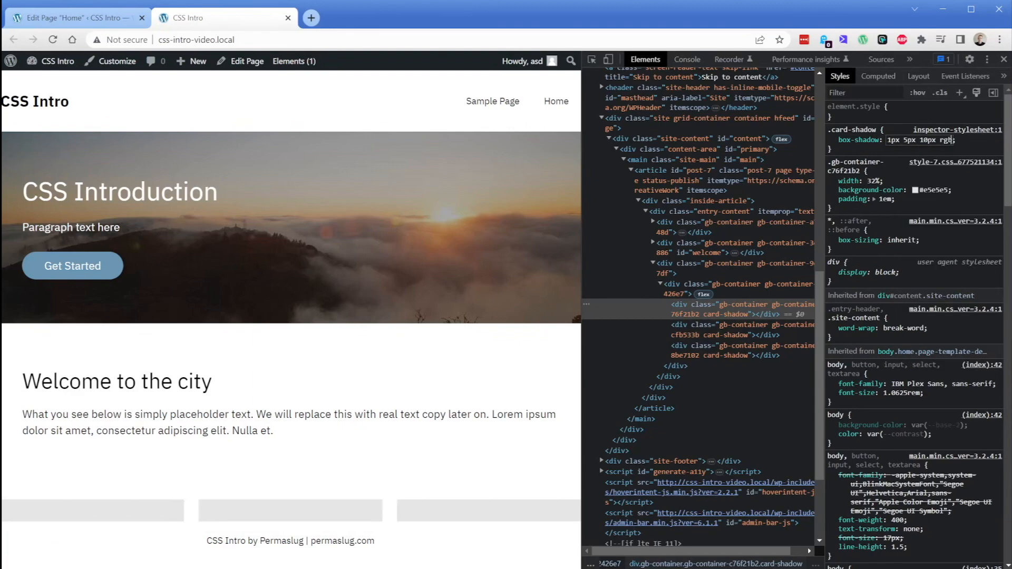
text(a(0,0,0,0.5))
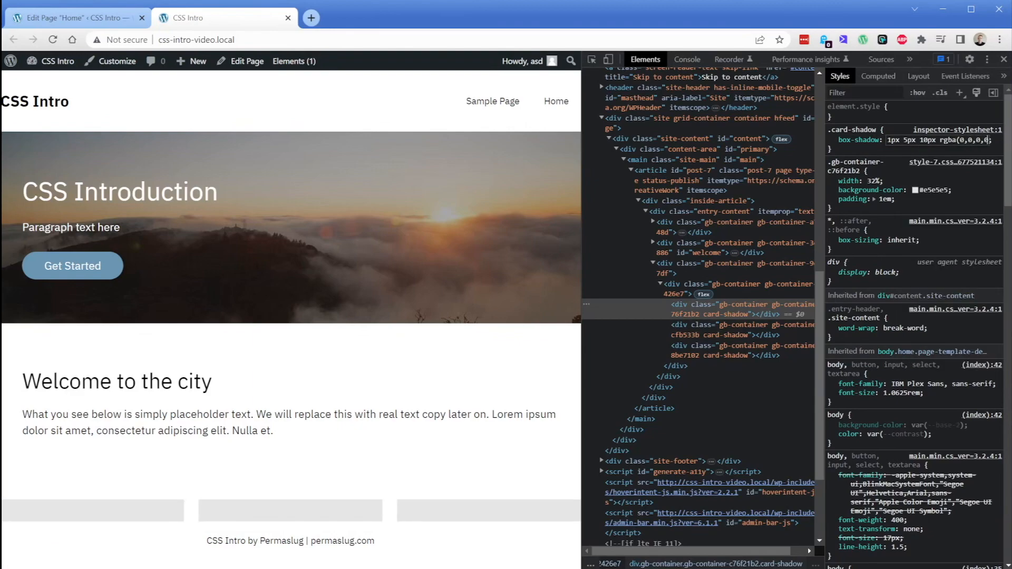
click(901, 137)
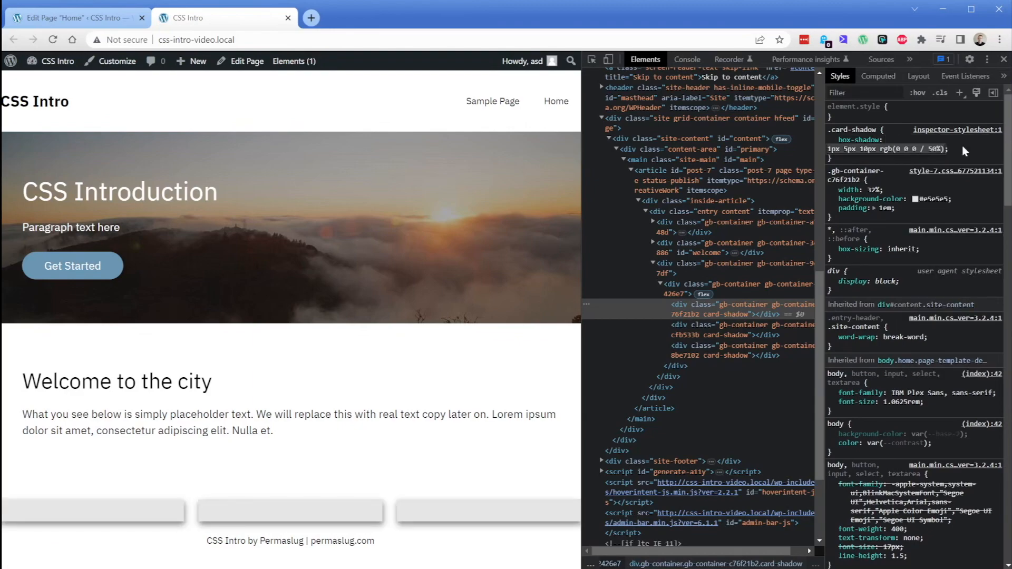
click(963, 146)
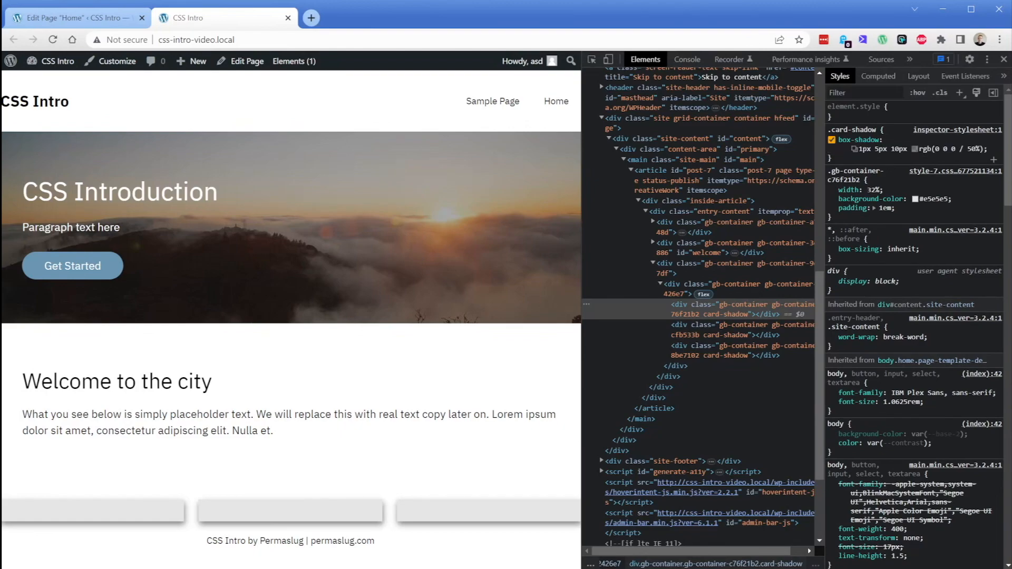
Toggle the box-shadow declaration off and on twice to compare the cards with and without it
click(831, 139)
click(832, 139)
click(832, 139)
click(832, 139)
Add a padding of 5em to the .card-shadow rule
click(995, 152)
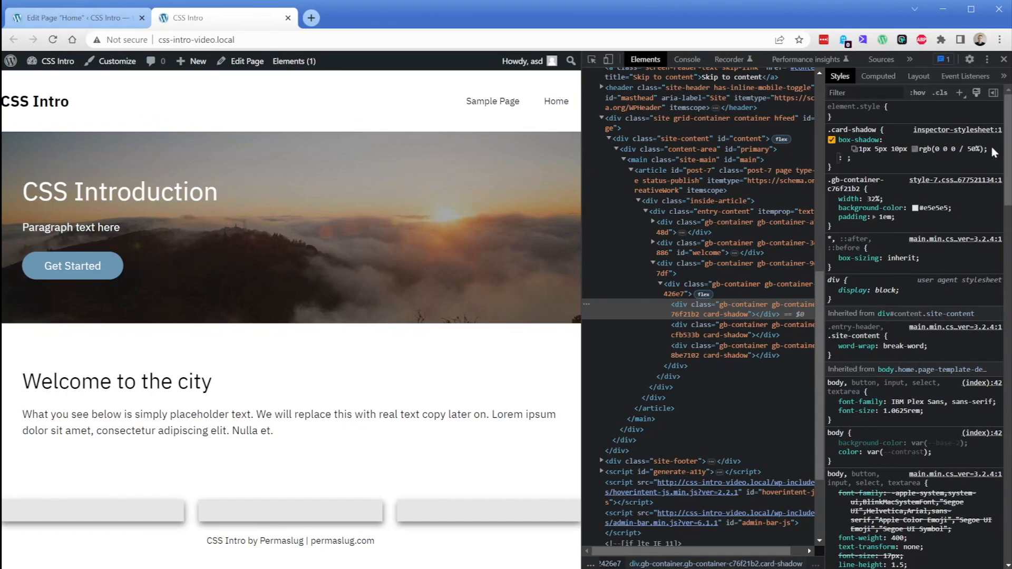
text(padding: )
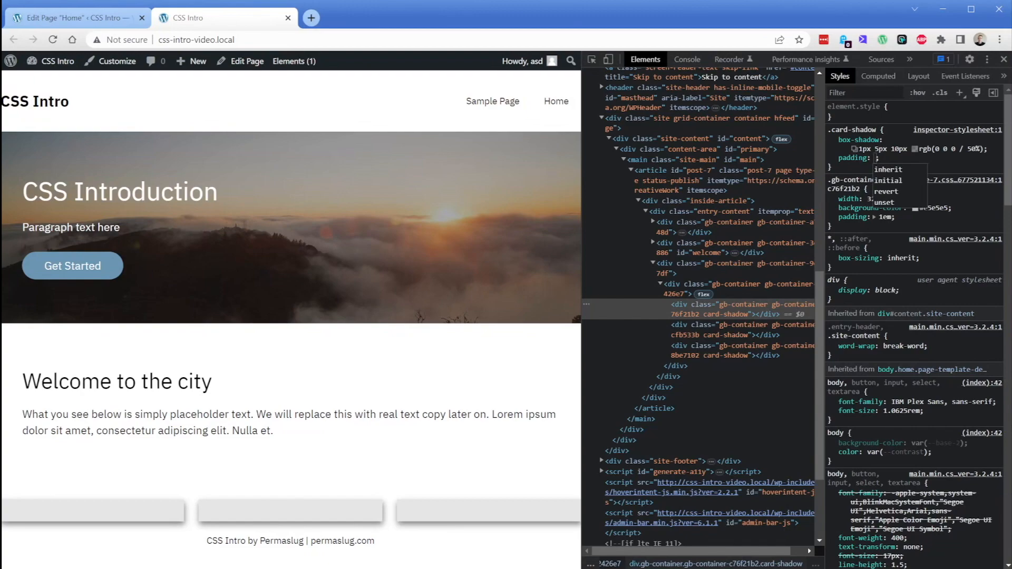
text(5em)
View the cards on the page and inspect the styles of the container with the id welcome
scroll(383, 389, down, 2)
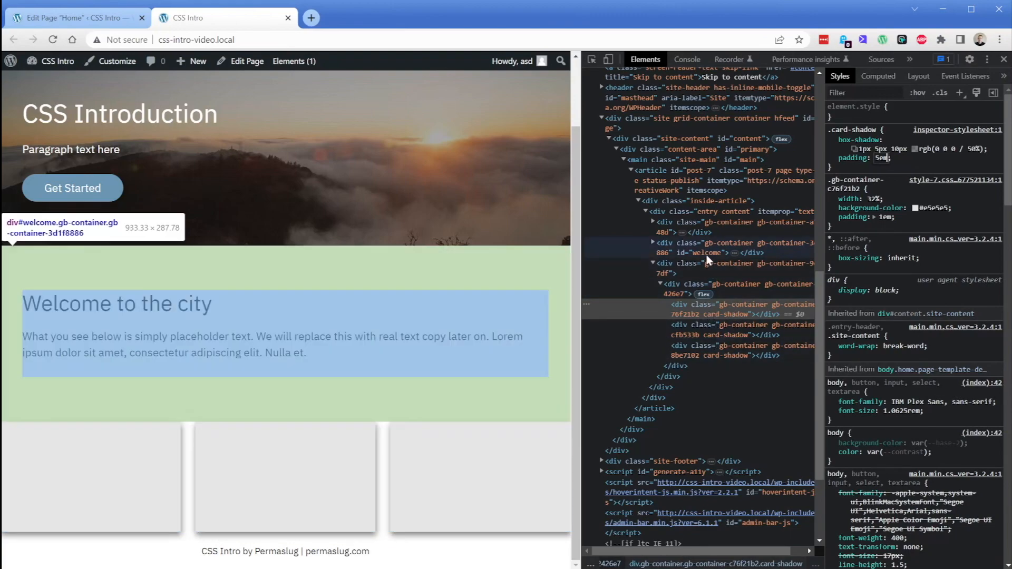
click(709, 251)
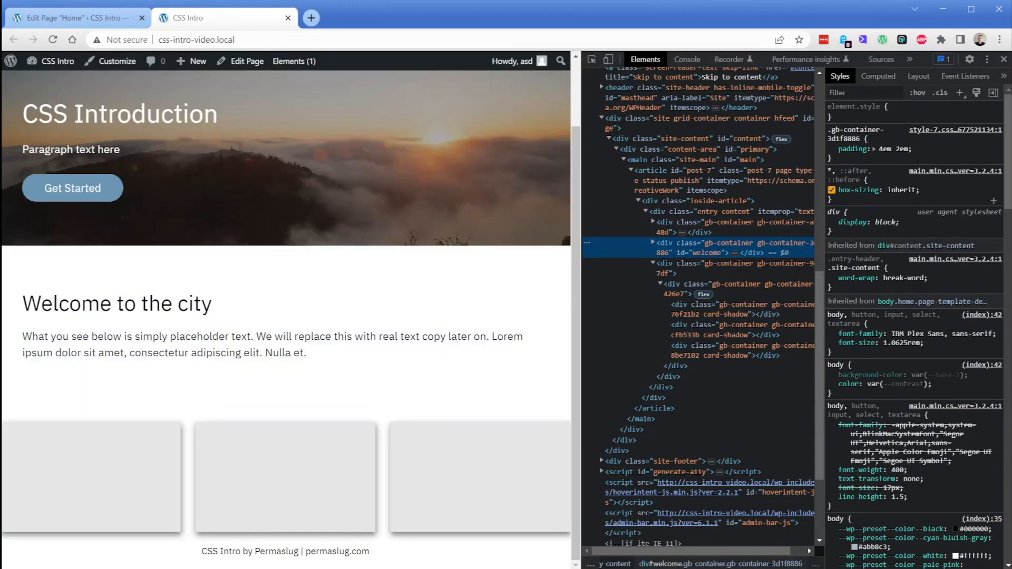
Create a new style rule for the welcome container with the selector #welcome
click(959, 93)
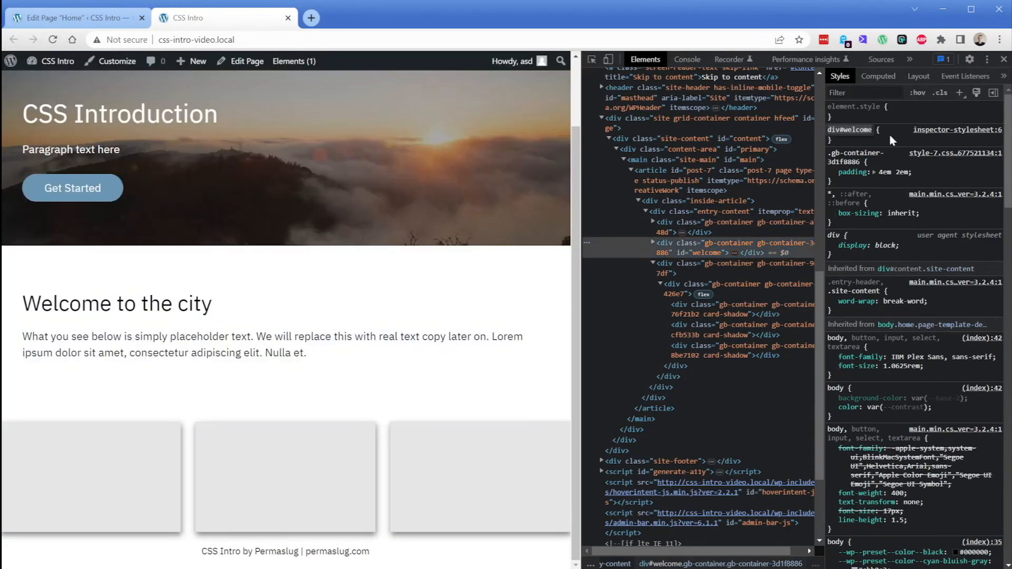
key(Home)
key(Delete)
key(Delete)
key(Delete)
key(Return)
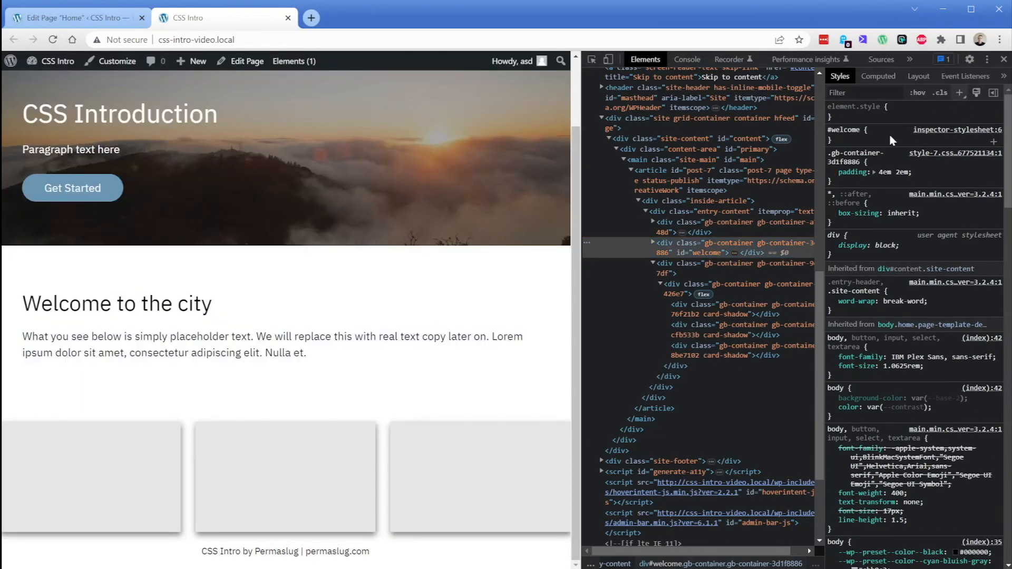
Add a padding of 3em to the #welcome rule
click(890, 134)
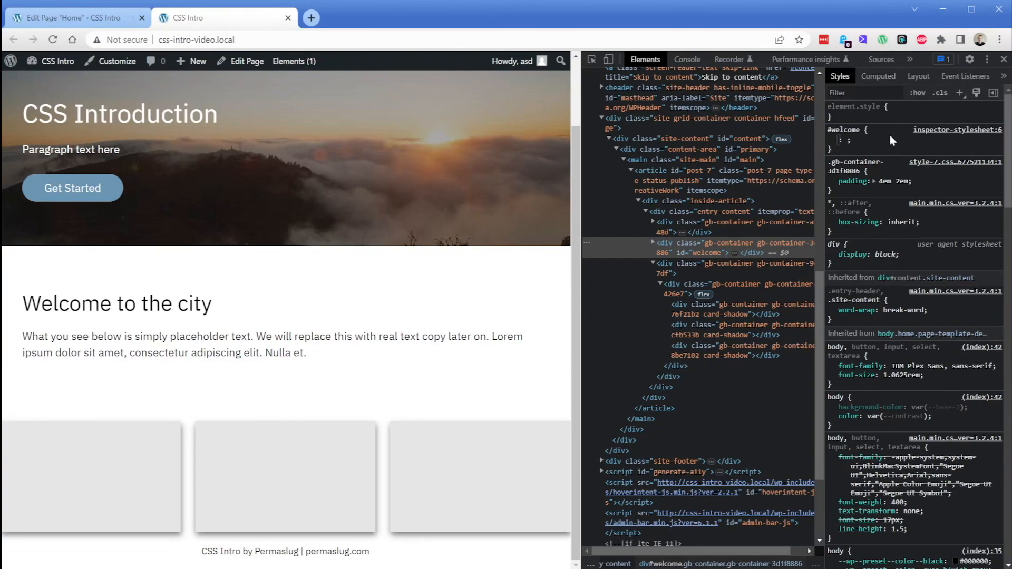
text(padding)
key(Tab)
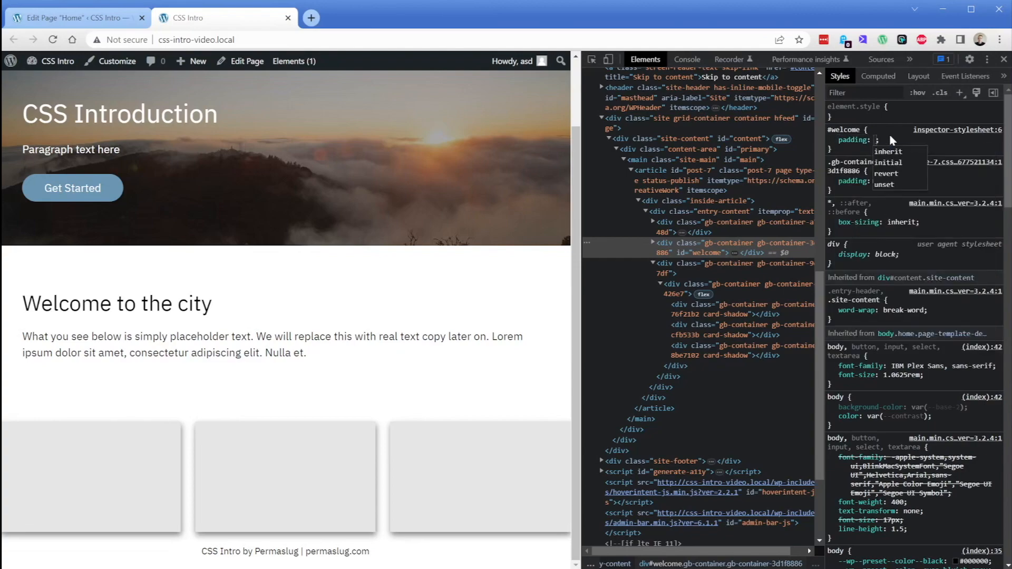
text(3em)
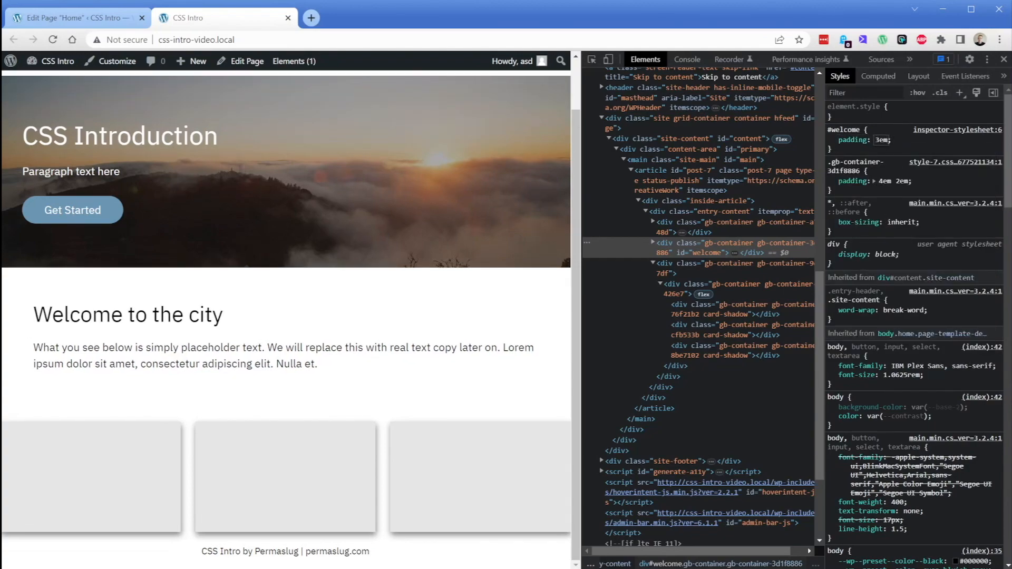
Increase the padding in the #welcome rule to 6em and finally to 8em, and view the welcome section
key(Left)
key(Left)
key(Right)
key(BackSpace)
text(6)
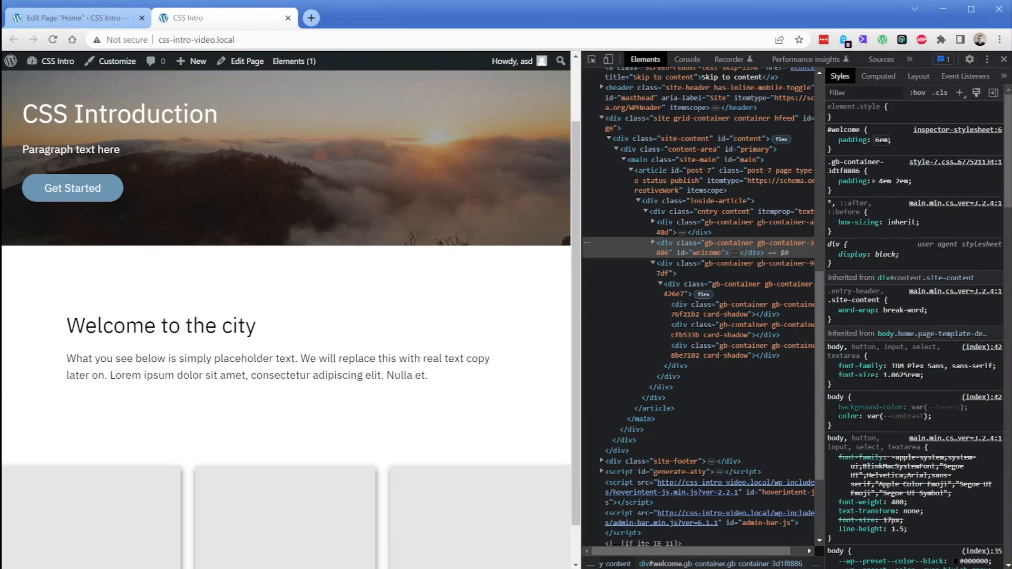
key(BackSpace)
text(8)
scroll(332, 409, down, 2)
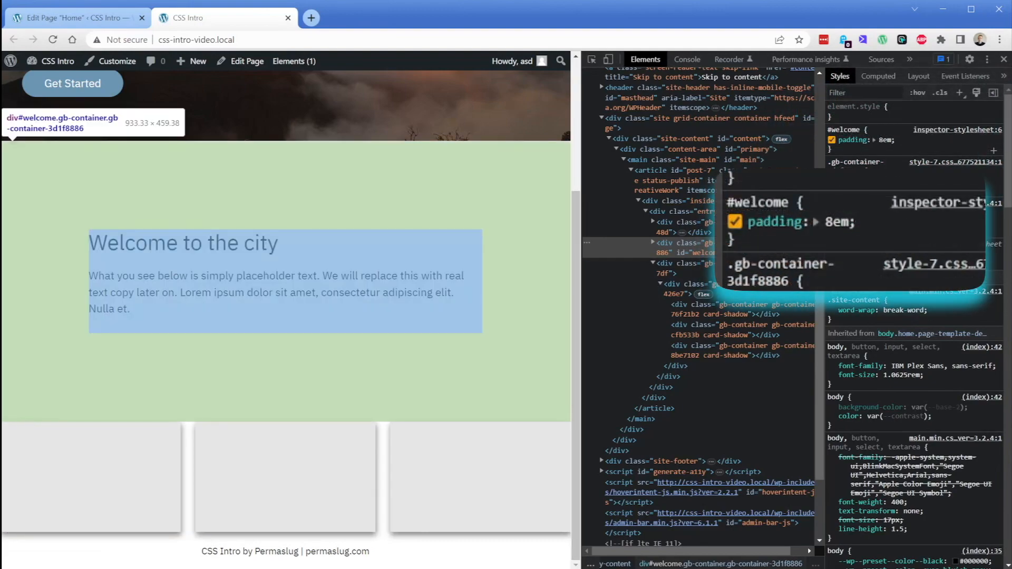
Highlight the #welcome selector and compare it with the id of the container in the page markup
click(838, 129)
click(835, 130)
drag(832, 130, 856, 129)
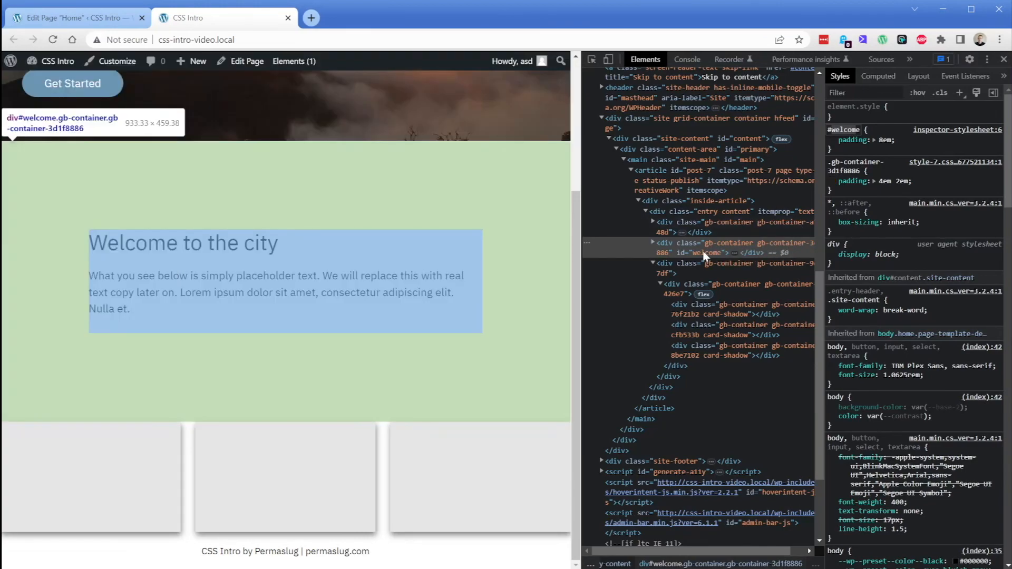
Switch to the page editor and review the third card's additional CSS class and the CSS Introduction headline block
click(74, 17)
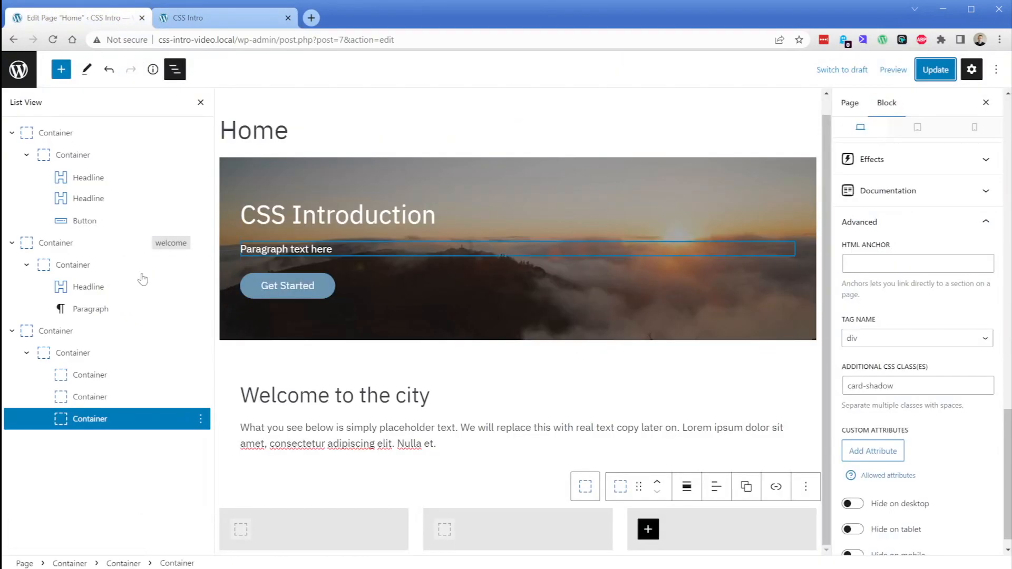
triple_click(897, 385)
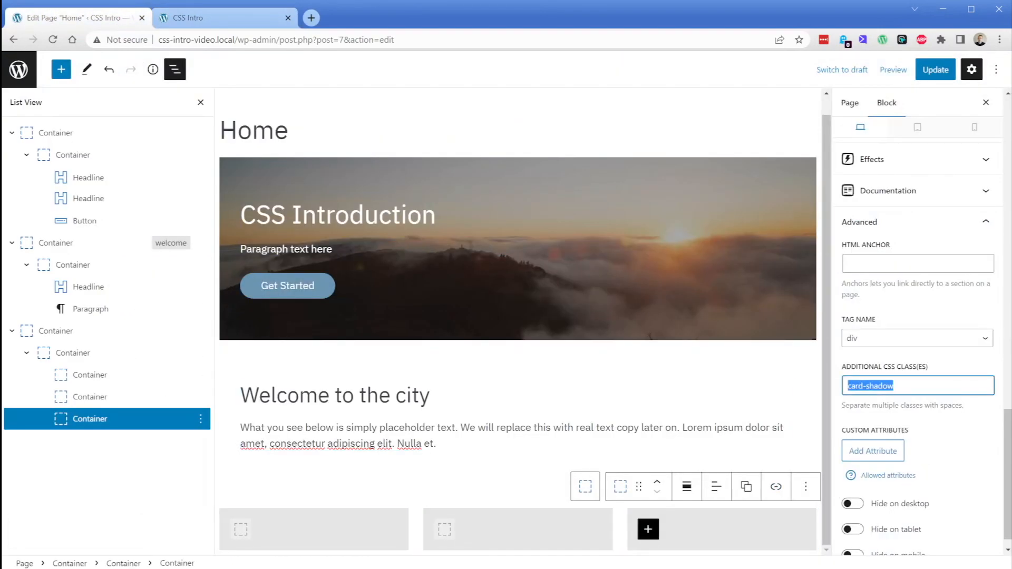
click(925, 420)
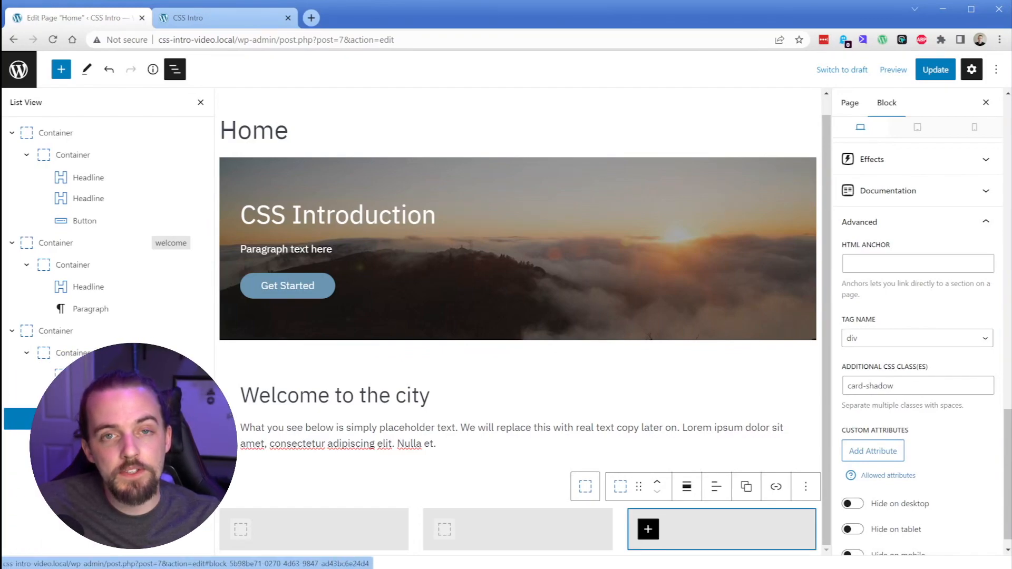
click(117, 180)
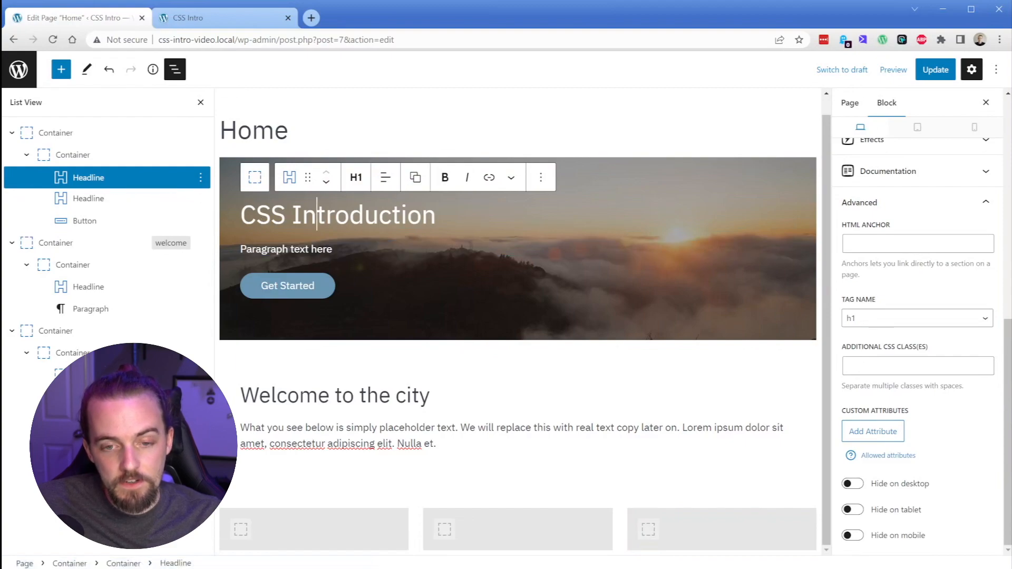
key(ctrl+a)
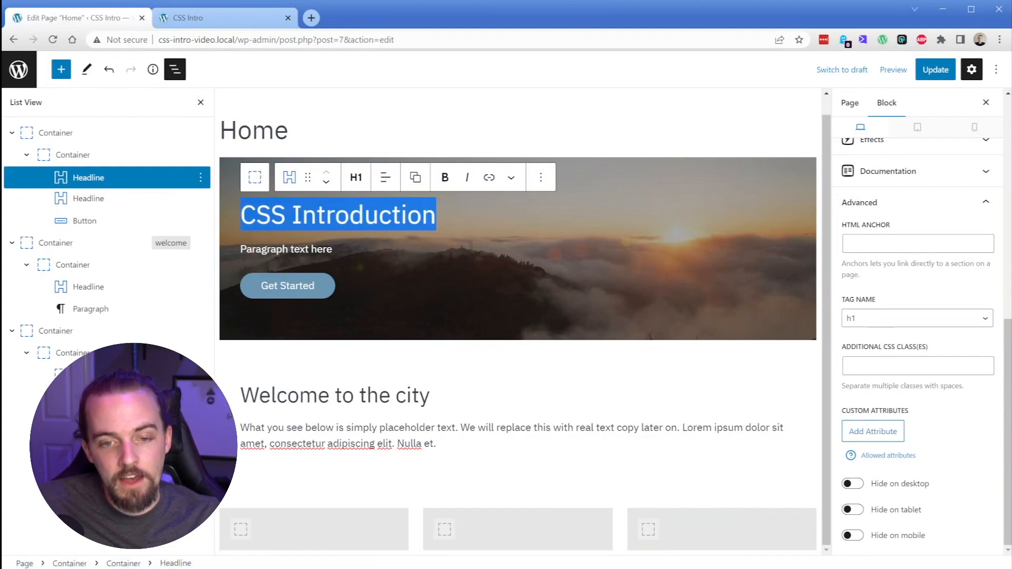
Switch back to the live page and inspect the CSS Introduction headline's h1 styles
click(226, 20)
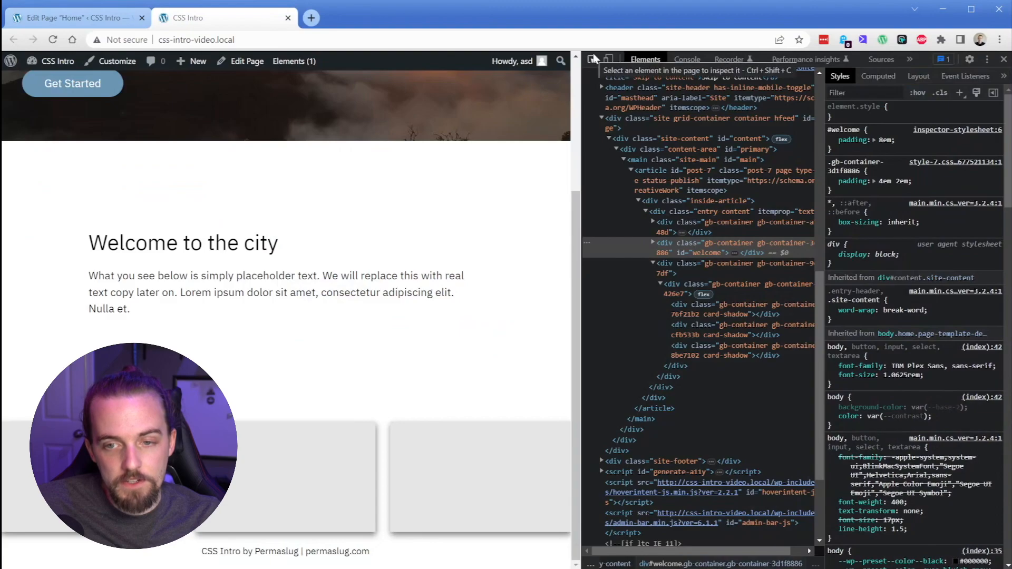
click(593, 59)
scroll(190, 228, up, 3)
click(137, 192)
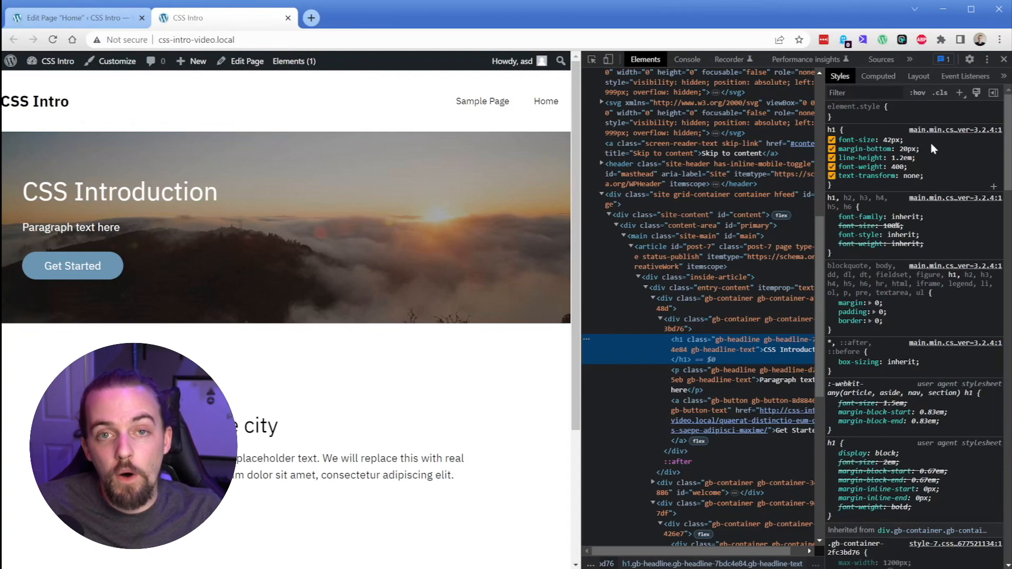
Create a new style rule with the selector p and set its font-size to 3rem
click(959, 93)
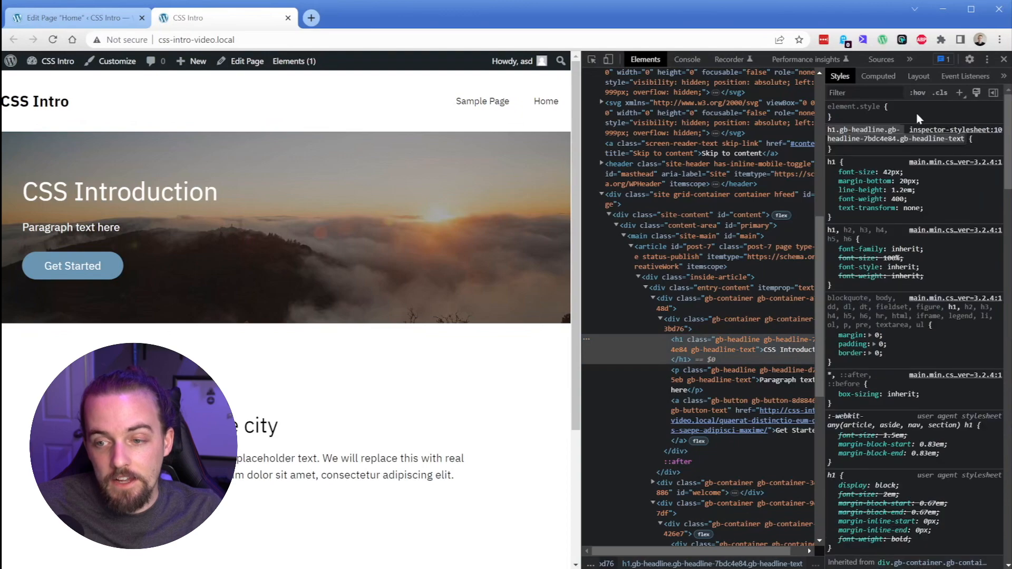
text(p)
key(Return)
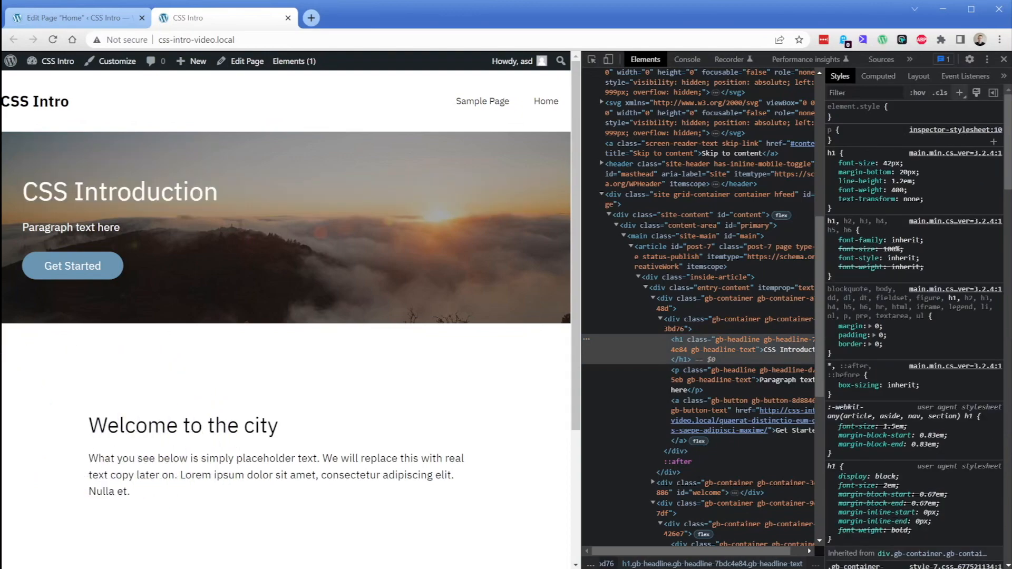
text(font)
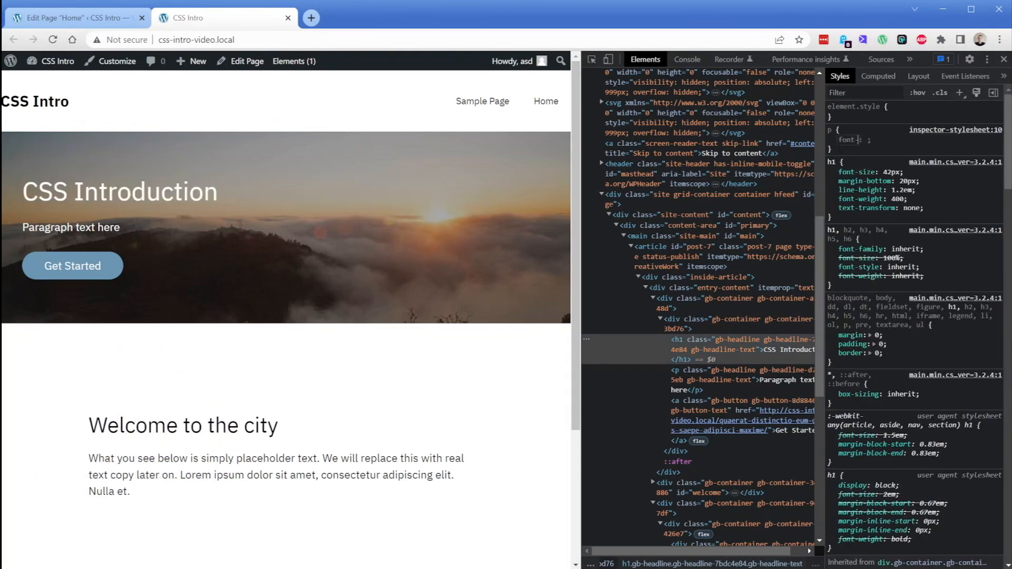
text(-size)
key(Tab)
text(3rem)
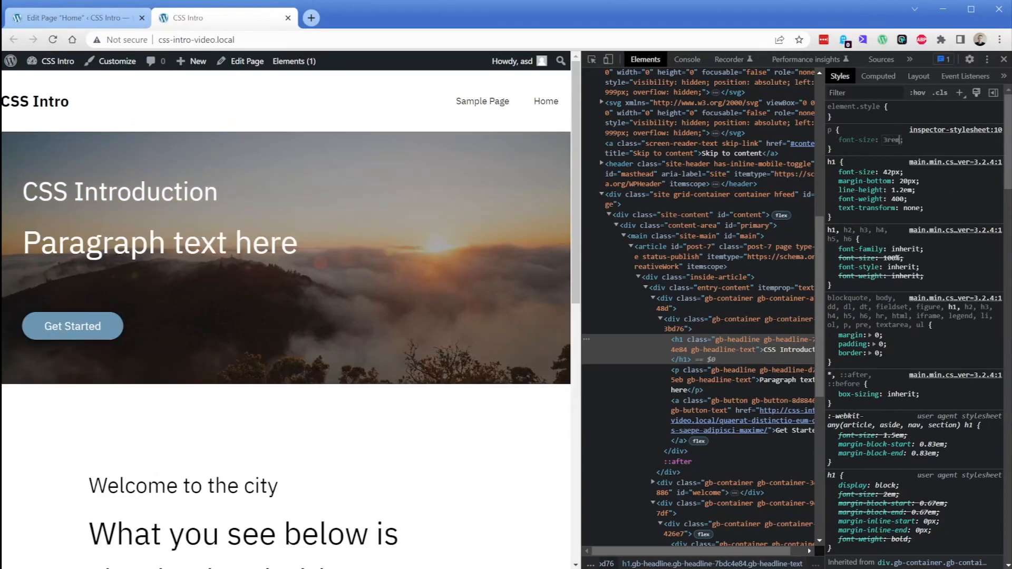